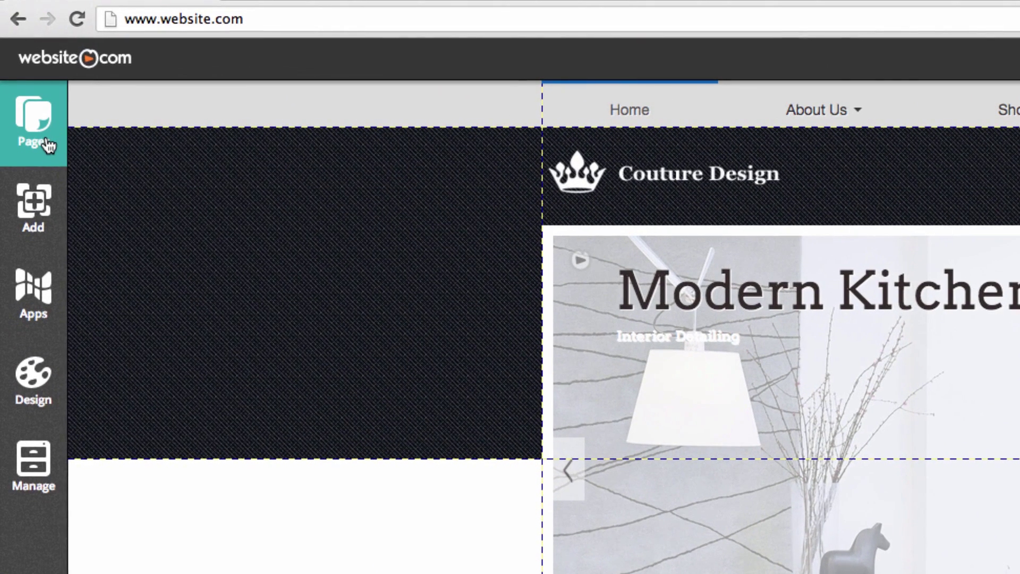
Add a new top-level page named Services to the site.
{"action": "left_click", "coordinate": [26, 91]}
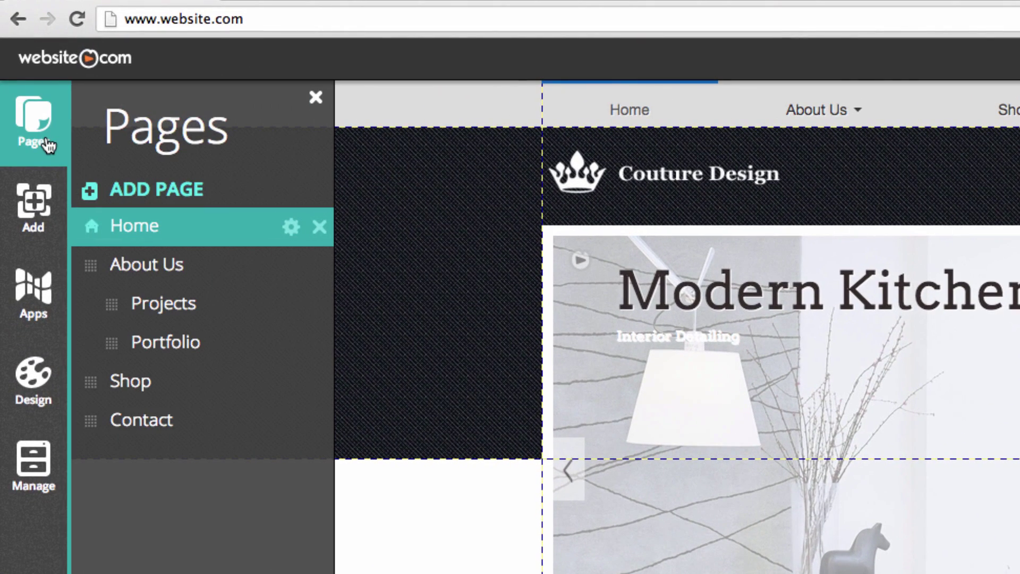
{"action": "left_click", "coordinate": [252, 191]}
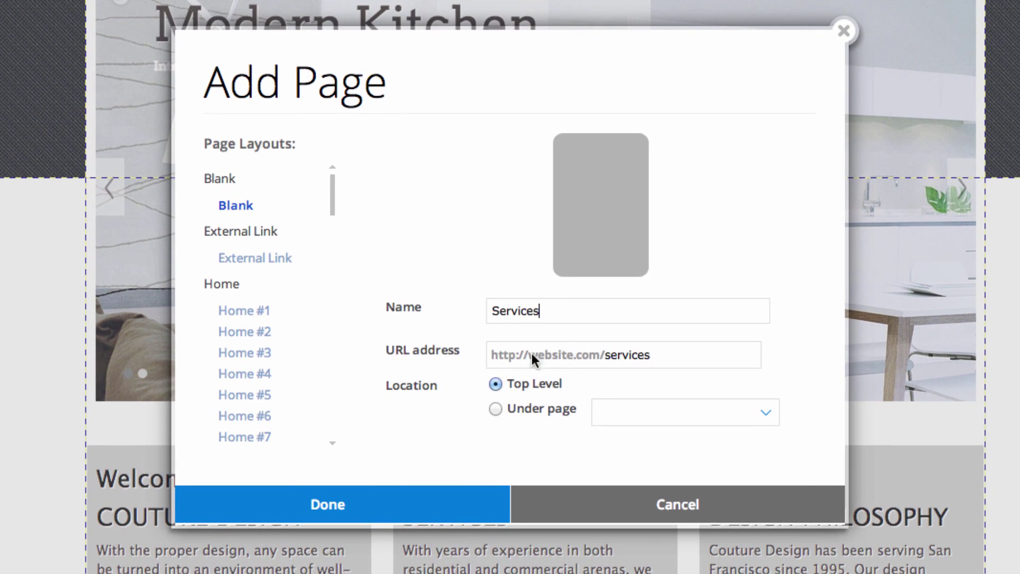
{"action": "left_click", "coordinate": [398, 504]}
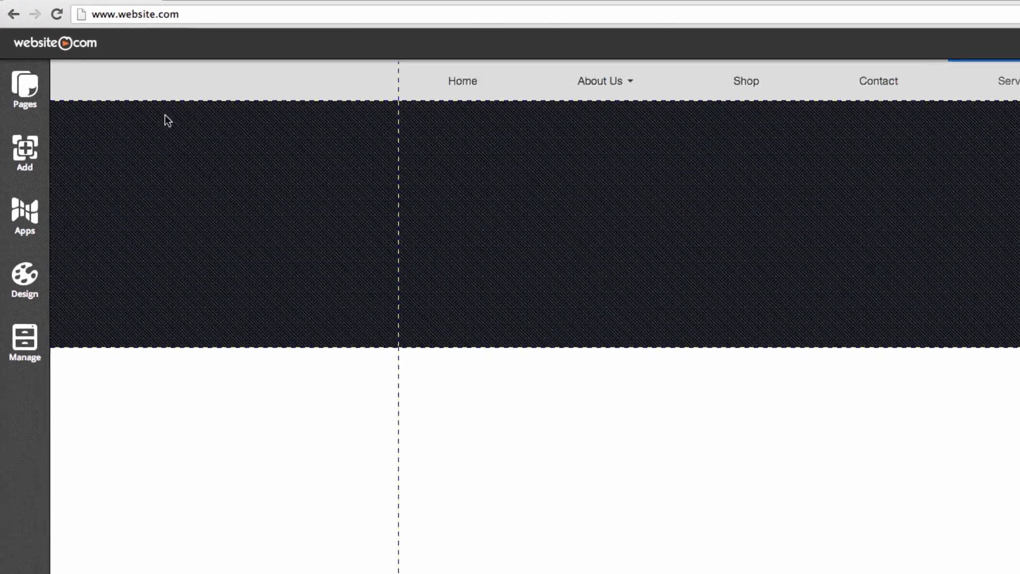
{"action": "left_click", "coordinate": [37, 154]}
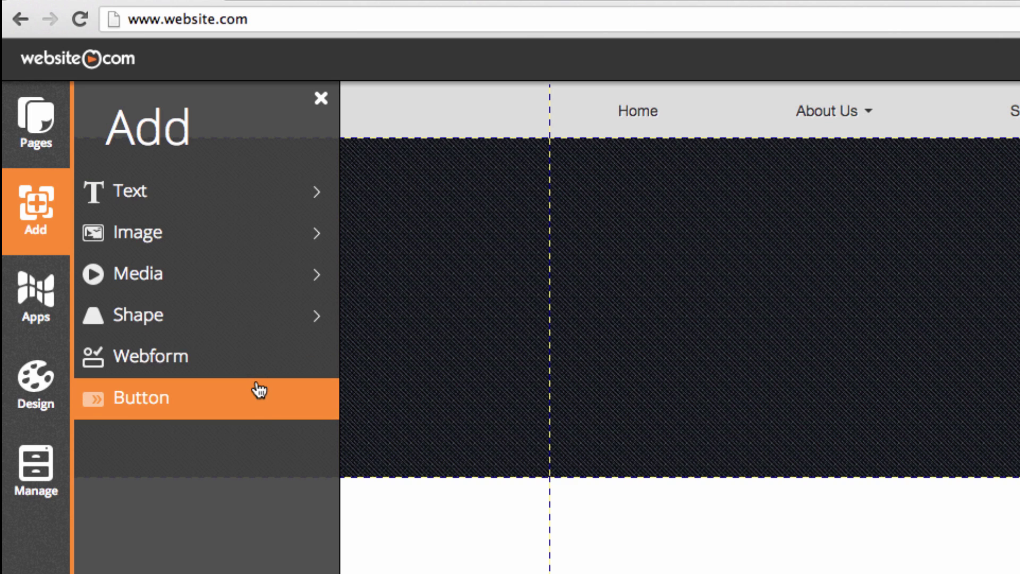
Add a paragraph text element reading 'This is a paragraph.'.
{"action": "left_click", "coordinate": [319, 199]}
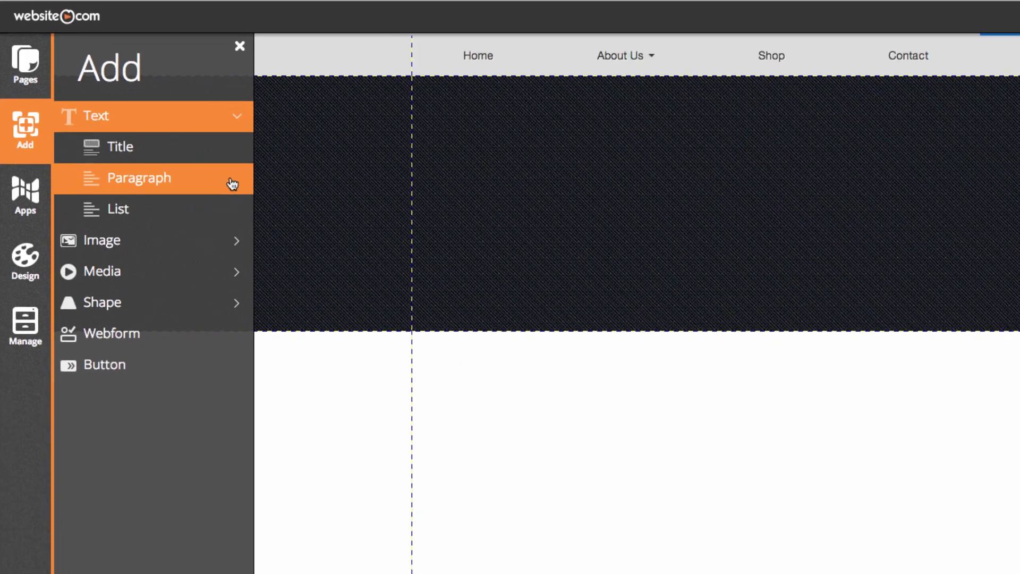
{"action": "left_click", "coordinate": [314, 273]}
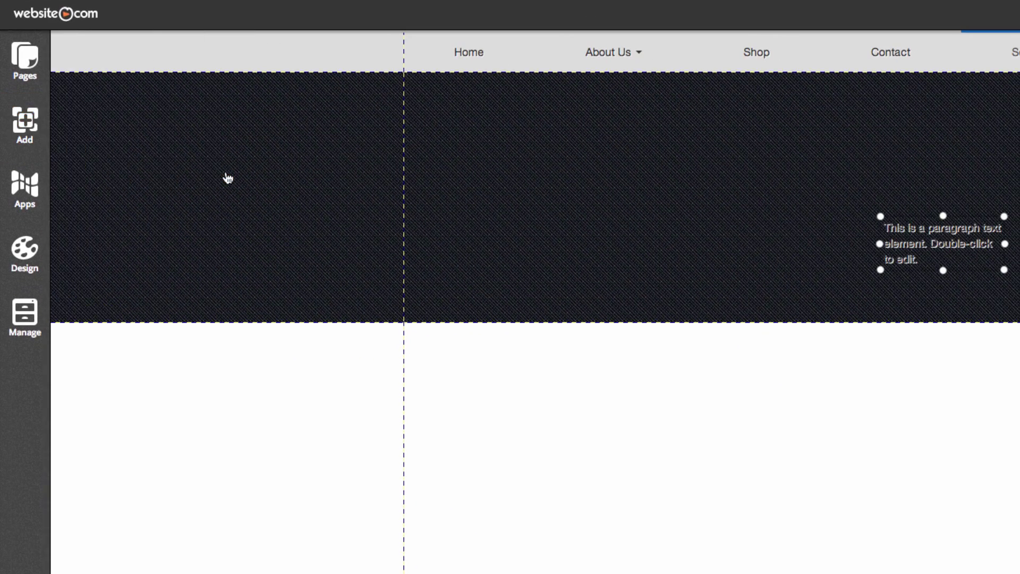
{"action": "double_click", "coordinate": [889, 253]}
{"action": "type", "text": "This is a paragraph."}
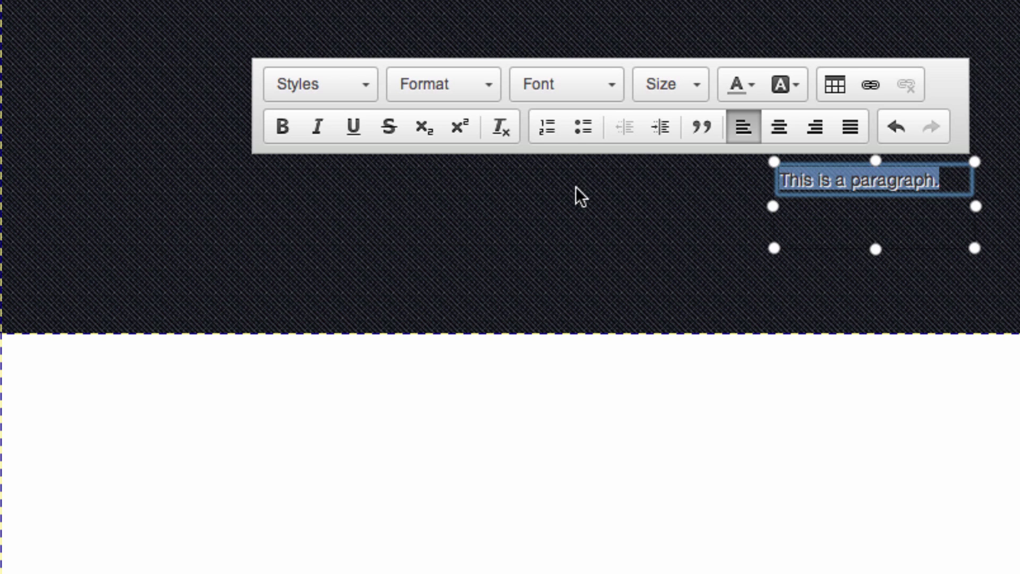
Set the paragraph font to Lucida Sans Unicode at size 18.
{"action": "left_click", "coordinate": [607, 87]}
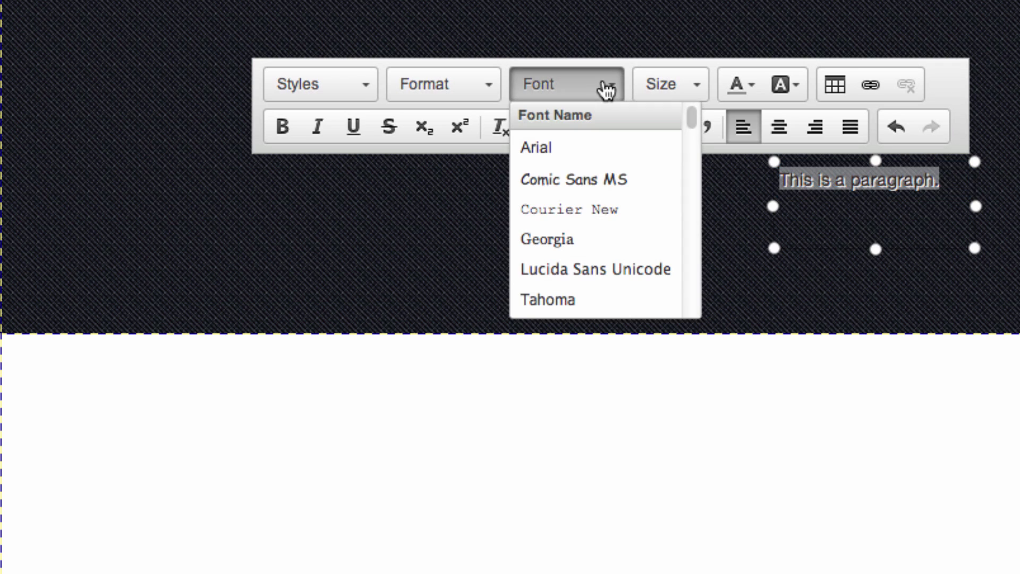
{"action": "left_click", "coordinate": [646, 282]}
{"action": "left_click", "coordinate": [694, 88]}
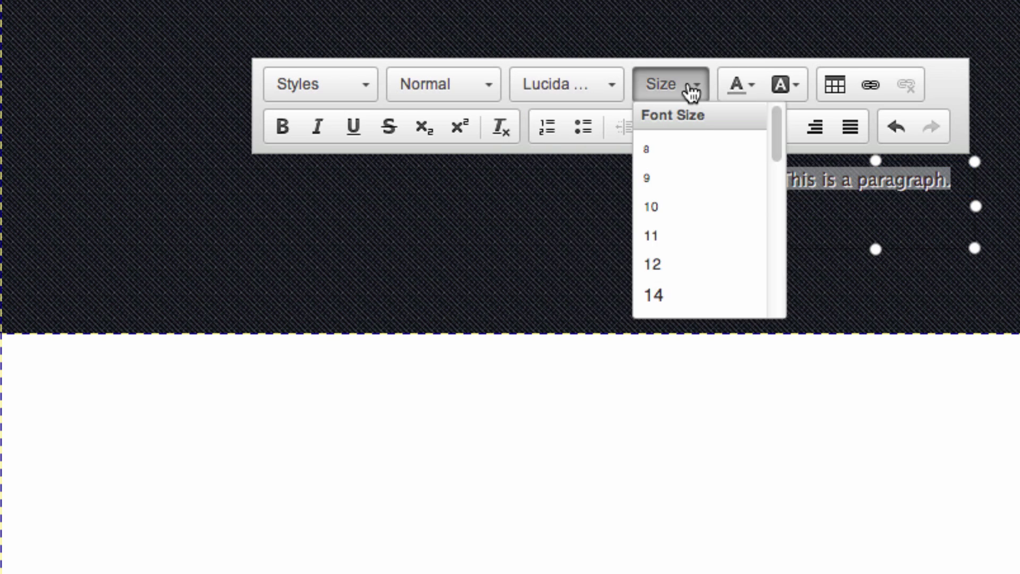
{"action": "left_click", "coordinate": [674, 236]}
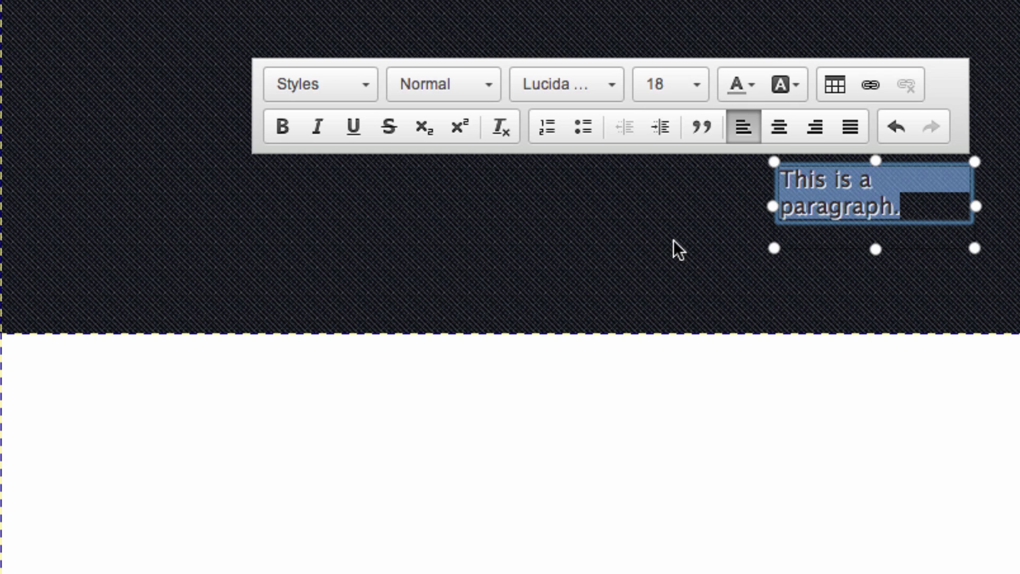
{"action": "left_click", "coordinate": [667, 240]}
Move the paragraph to sit just below the dark banner.
{"action": "left_click_drag", "start_coordinate": [863, 212], "coordinate": [515, 426]}
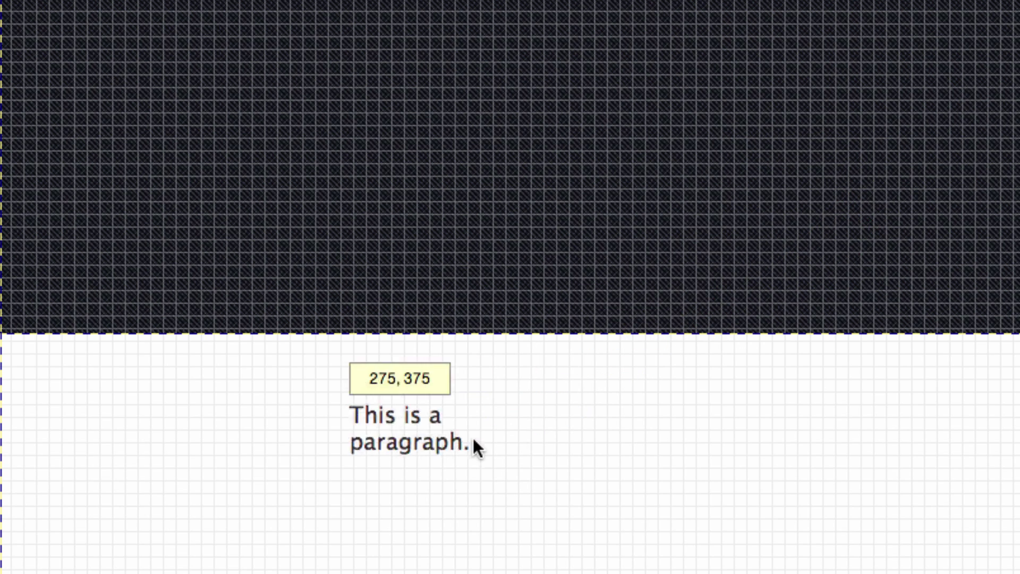
{"action": "left_click_drag", "start_coordinate": [105, 393], "coordinate": [103, 398]}
{"action": "left_click", "coordinate": [257, 414]}
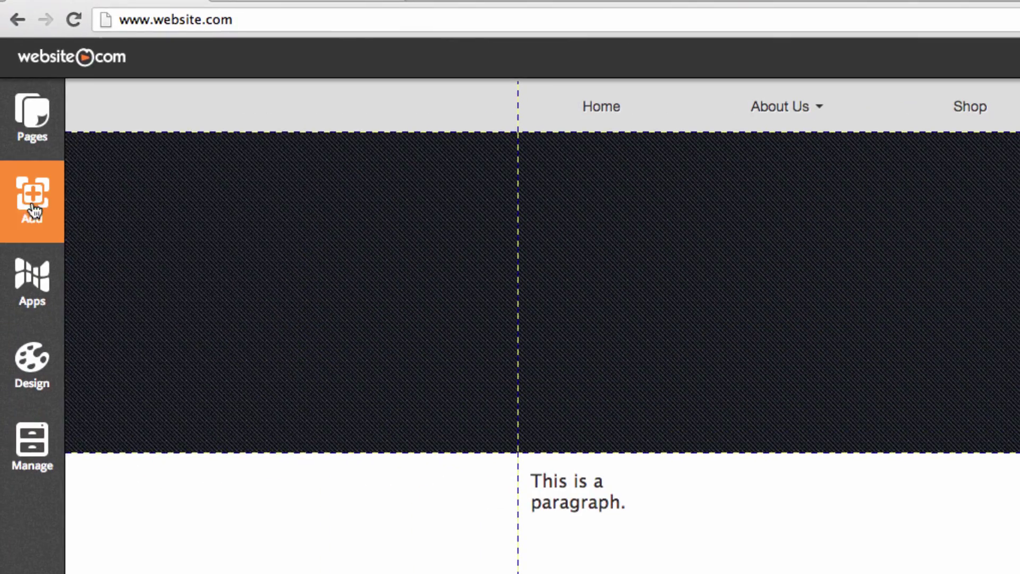
Add an image element and move it up and left on the page.
{"action": "left_click", "coordinate": [45, 210]}
{"action": "left_click", "coordinate": [300, 193]}
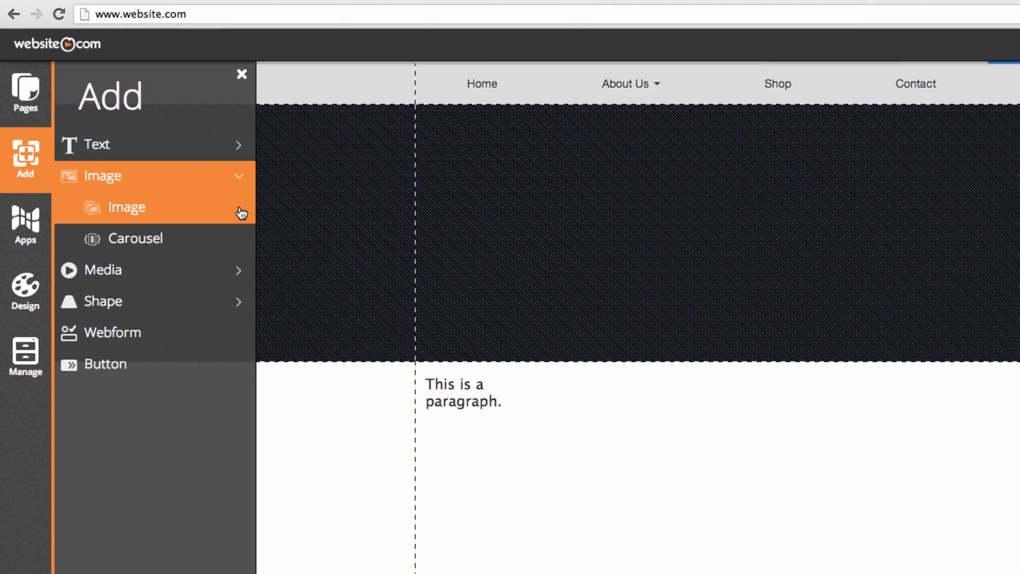
{"action": "left_click", "coordinate": [241, 213]}
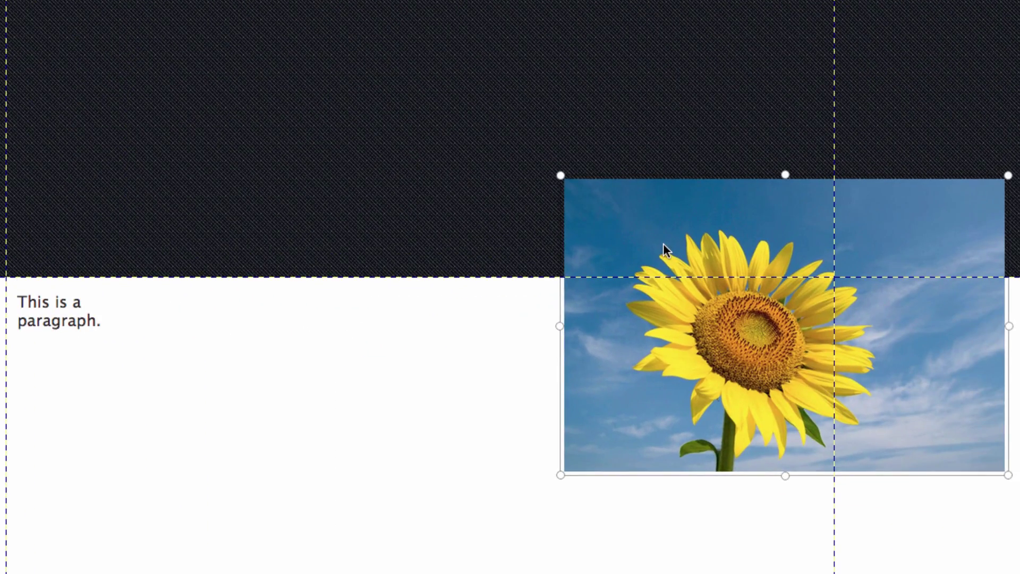
{"action": "left_click_drag", "start_coordinate": [1010, 335], "coordinate": [940, 310]}
{"action": "left_click_drag", "start_coordinate": [586, 219], "coordinate": [474, 110]}
Replace the picture with the organic tomatoes stock photo and shrink it to 326x217.
{"action": "double_click", "coordinate": [559, 154]}
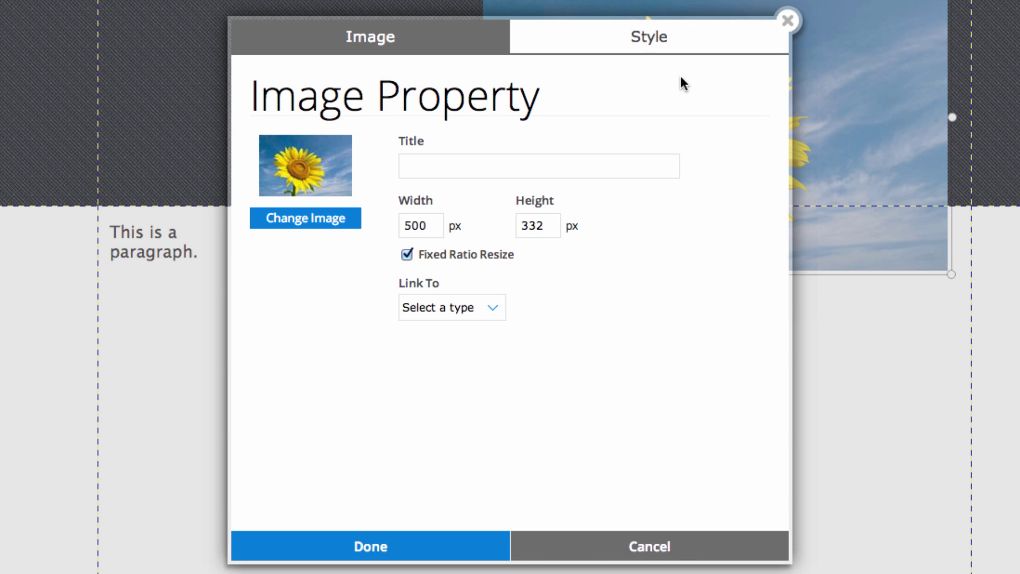
{"action": "left_click", "coordinate": [358, 220]}
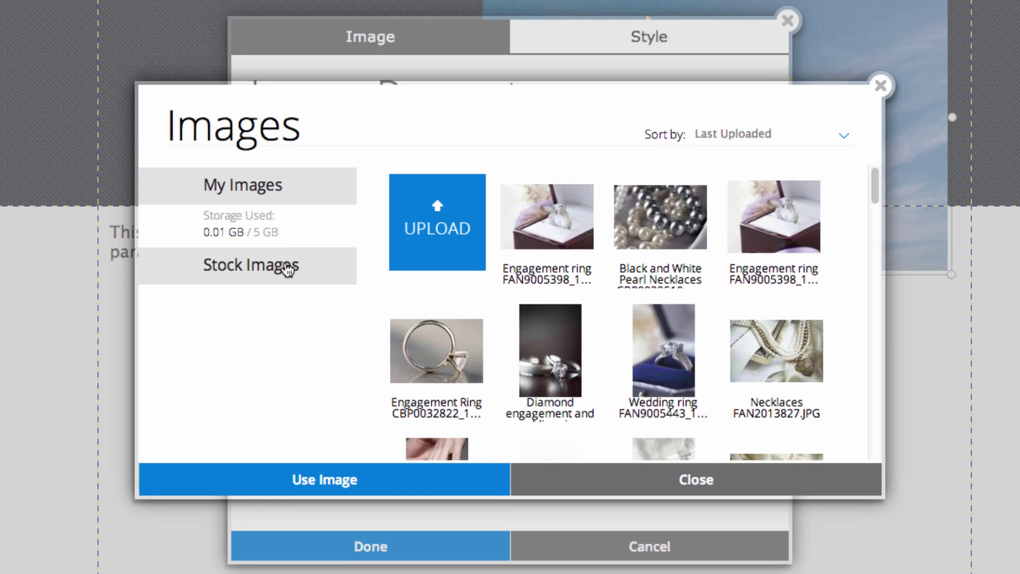
{"action": "left_click", "coordinate": [287, 269]}
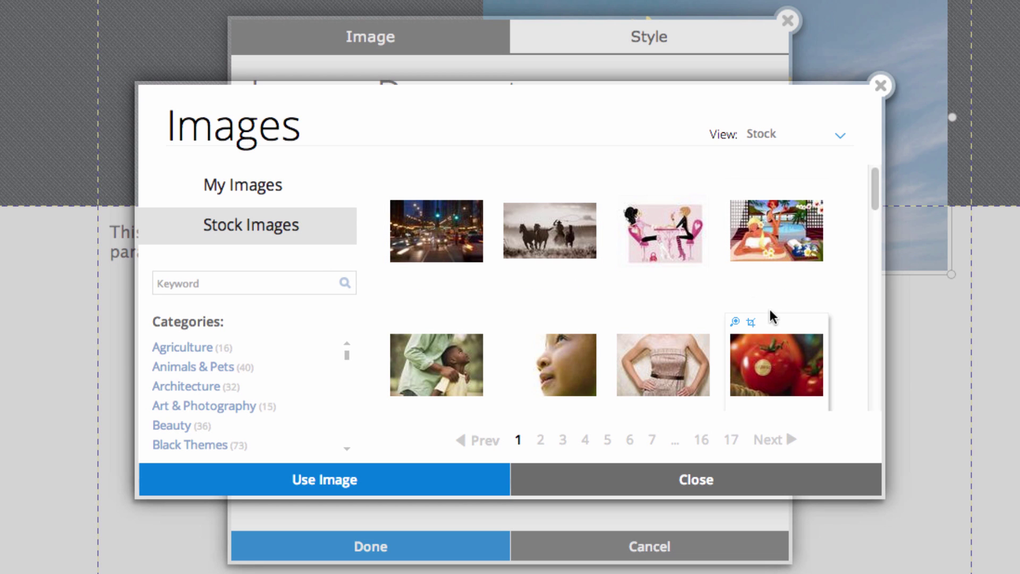
{"action": "left_click", "coordinate": [784, 367]}
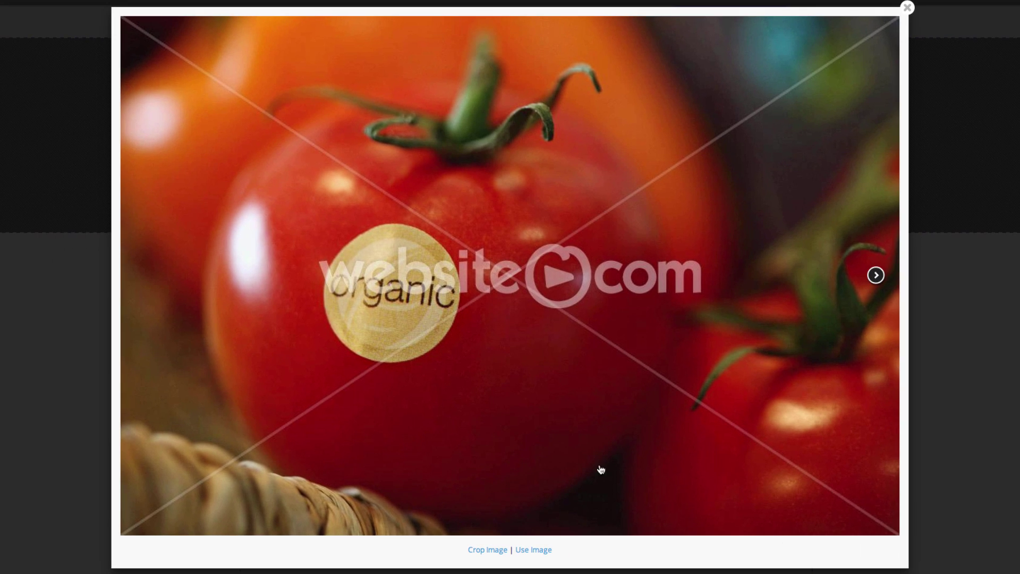
{"action": "left_click", "coordinate": [534, 549]}
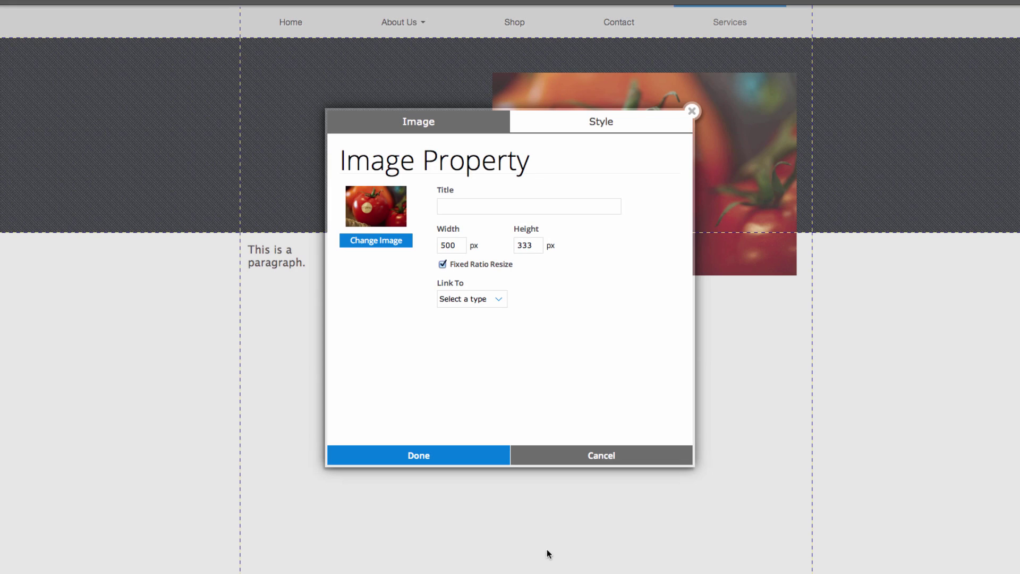
{"action": "left_click", "coordinate": [485, 458]}
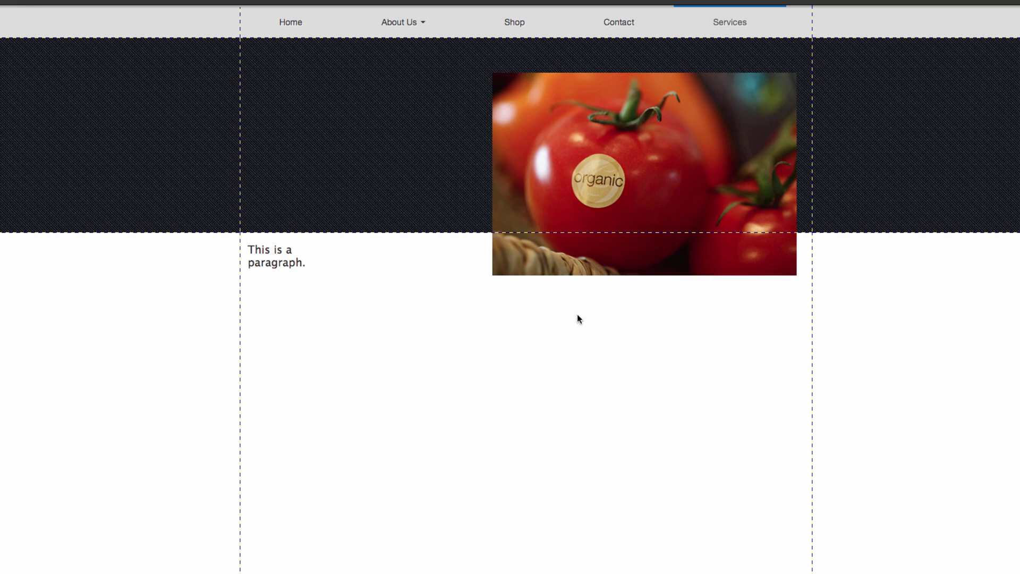
{"action": "left_click", "coordinate": [587, 258]}
{"action": "left_click_drag", "start_coordinate": [490, 278], "coordinate": [468, 362]}
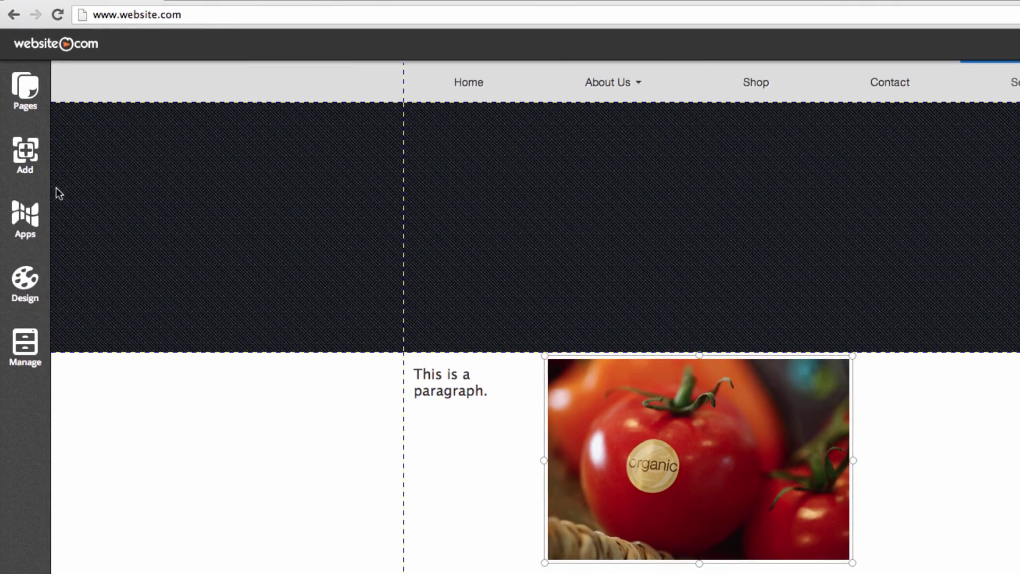
Add an image carousel, shrink it to about 407x268, and move it right in the banner.
{"action": "left_click", "coordinate": [31, 165]}
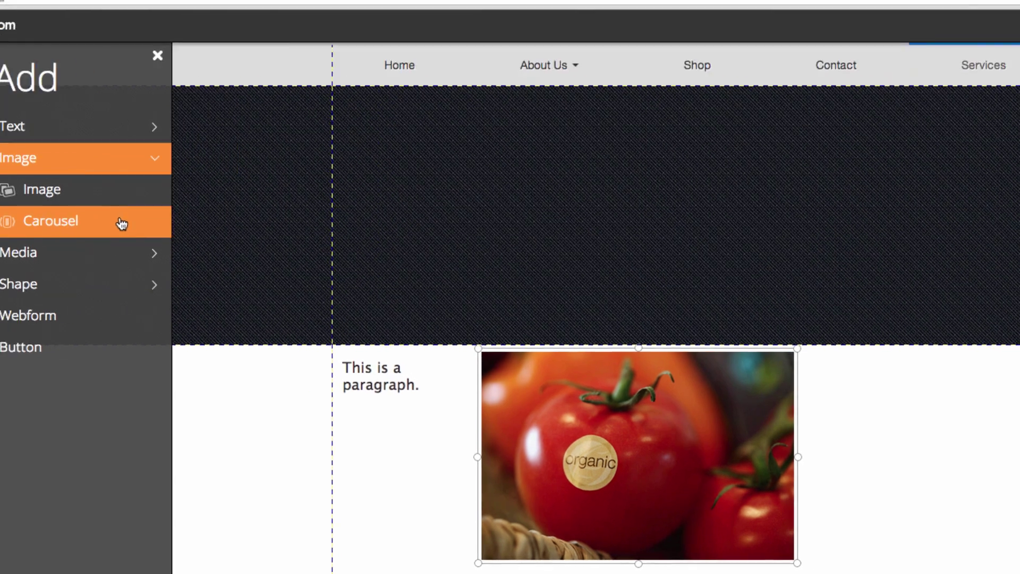
{"action": "left_click", "coordinate": [201, 235]}
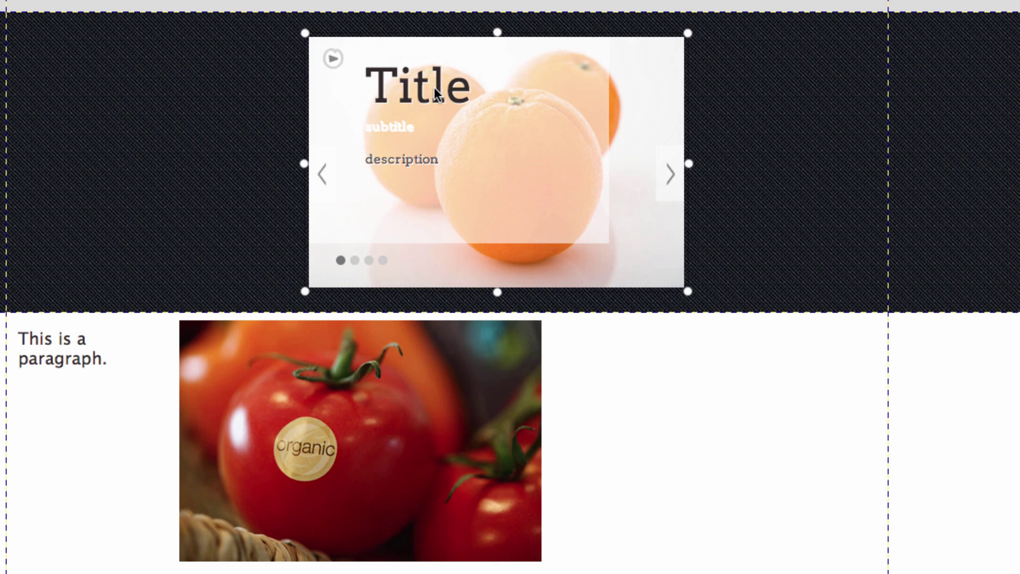
{"action": "double_click", "coordinate": [437, 85]}
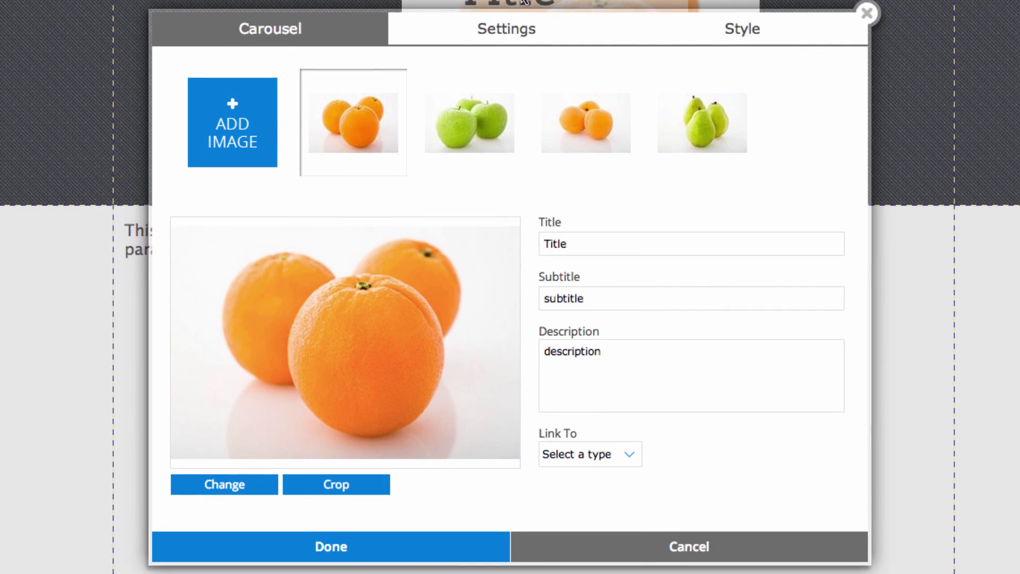
{"action": "left_click", "coordinate": [388, 541]}
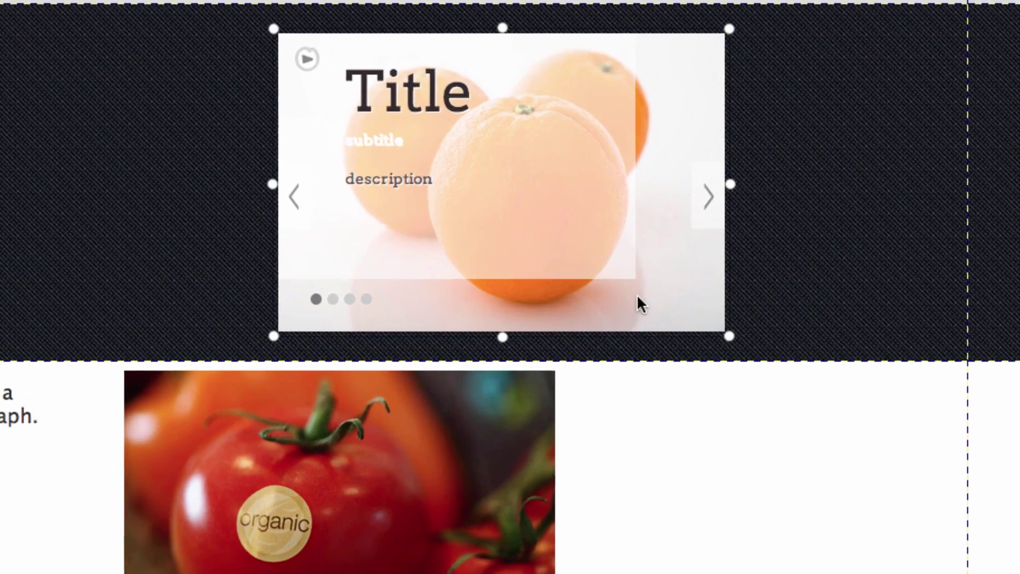
{"action": "left_click_drag", "start_coordinate": [731, 340], "coordinate": [614, 348]}
{"action": "left_click_drag", "start_coordinate": [533, 301], "coordinate": [701, 303]}
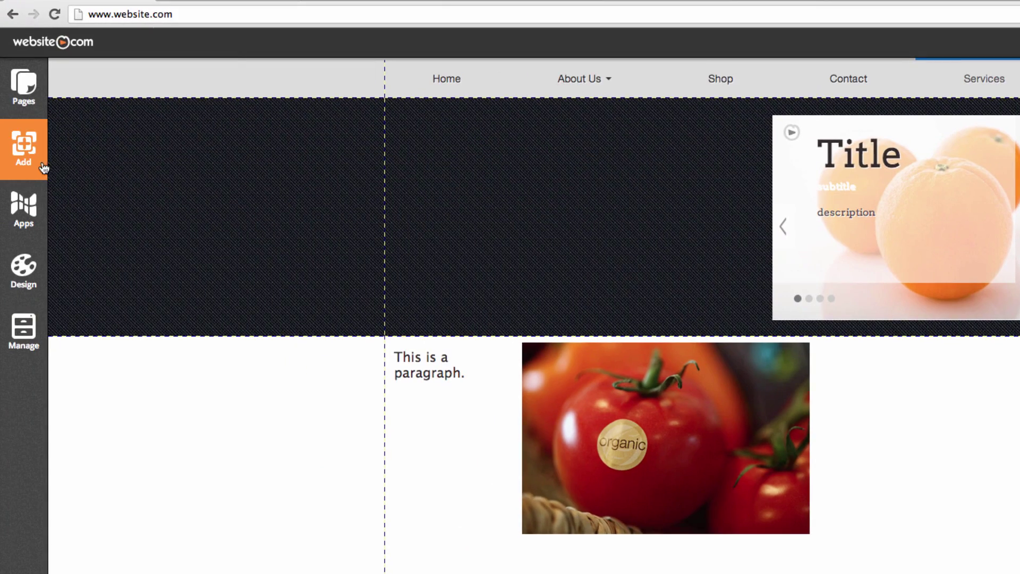
Add a Name, E-mail and Message webform and move it down-left below the tomato photo.
{"action": "left_click", "coordinate": [45, 169]}
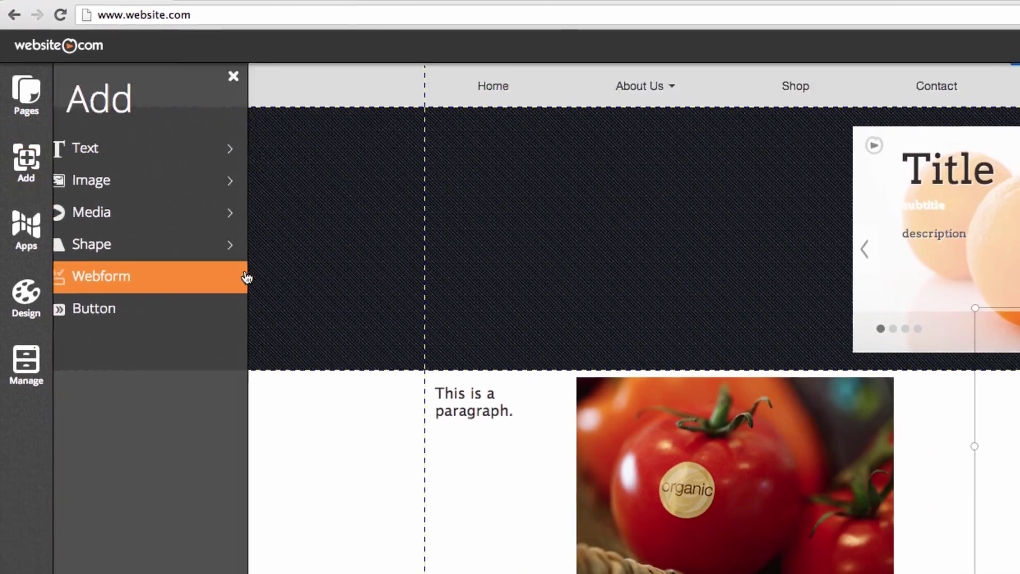
{"action": "left_click", "coordinate": [246, 278]}
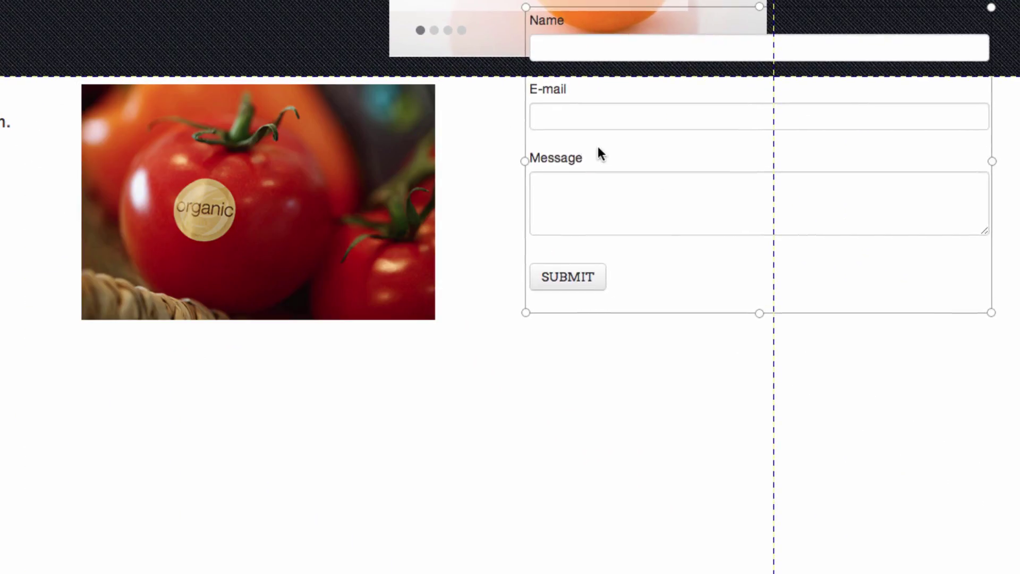
{"action": "left_click_drag", "start_coordinate": [598, 150], "coordinate": [122, 468]}
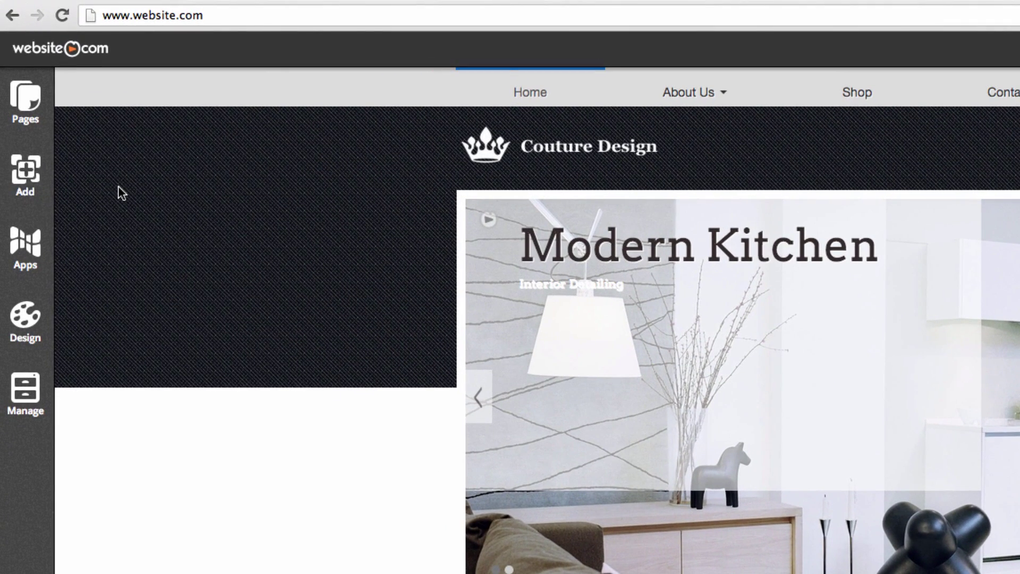
Return to the Services page and show the list of app widgets.
{"action": "left_click", "coordinate": [26, 180]}
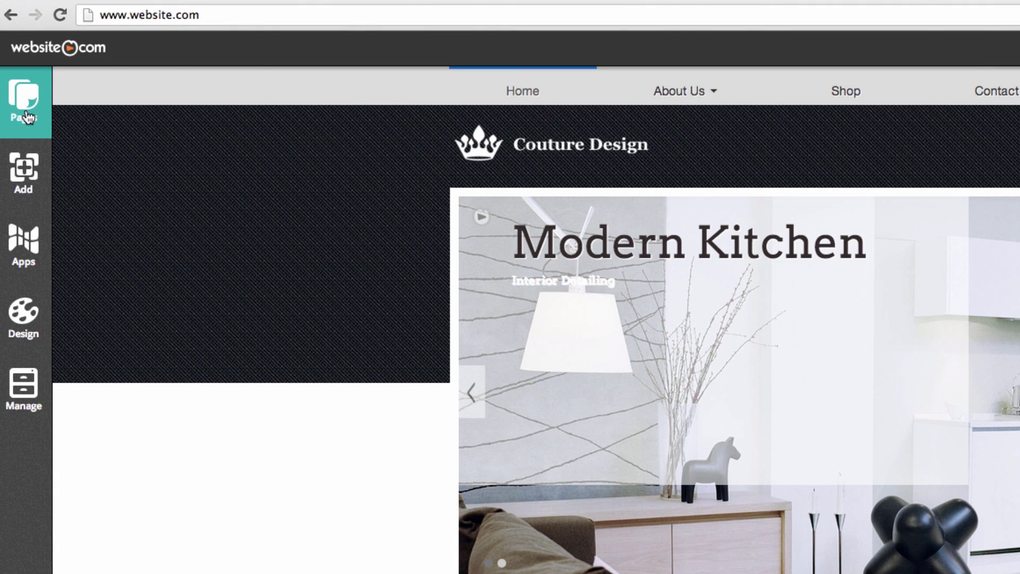
{"action": "left_click", "coordinate": [26, 116]}
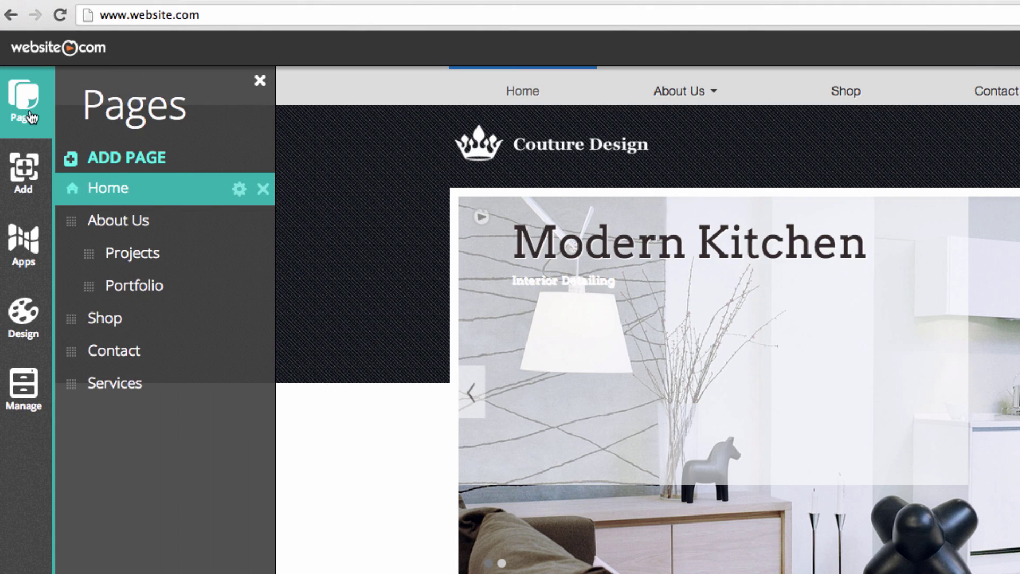
{"action": "left_click", "coordinate": [167, 381]}
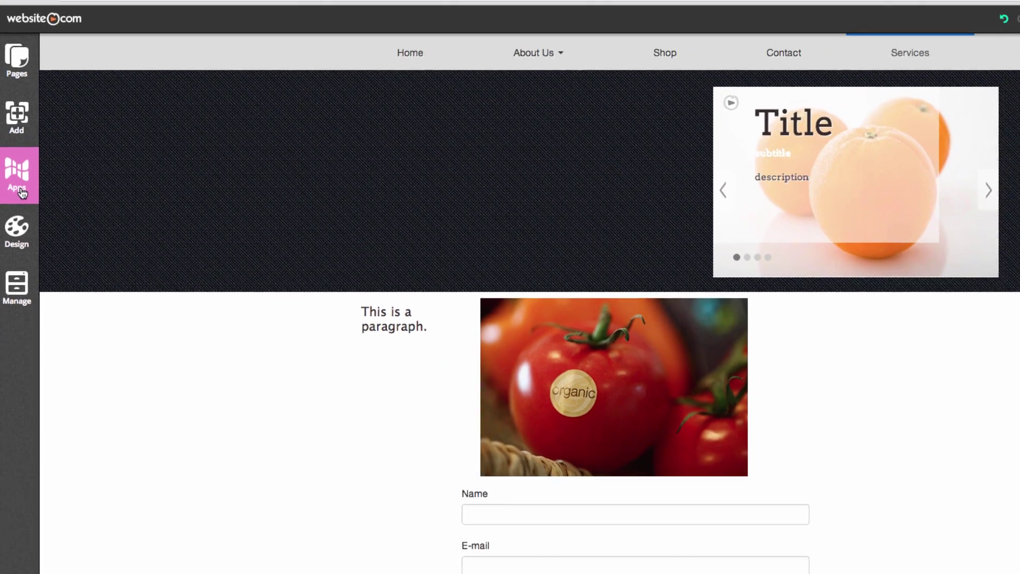
{"action": "left_click", "coordinate": [21, 192]}
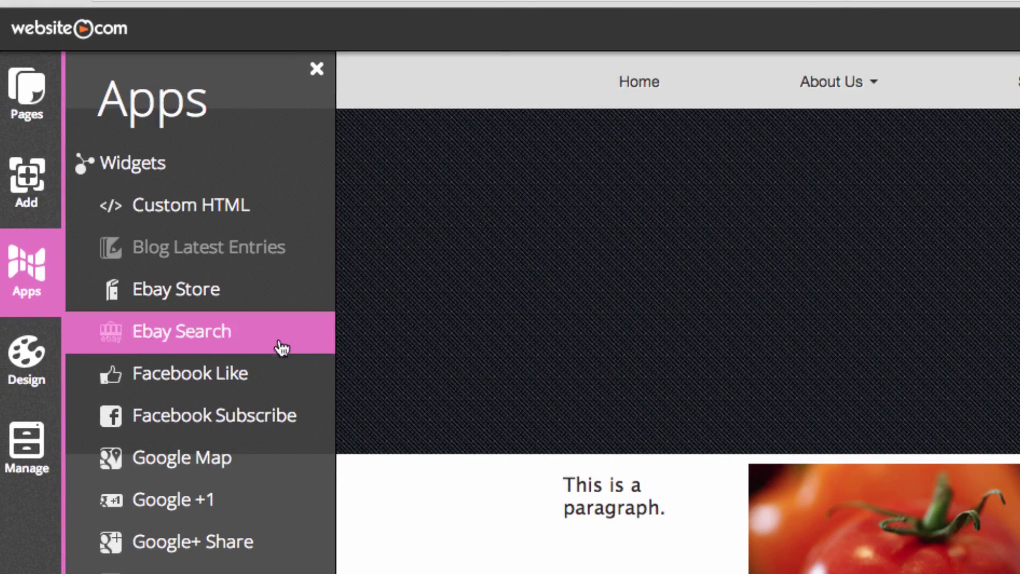
Place a Google Map widget to the right of the contact form.
{"action": "left_click_drag", "start_coordinate": [292, 458], "coordinate": [695, 365]}
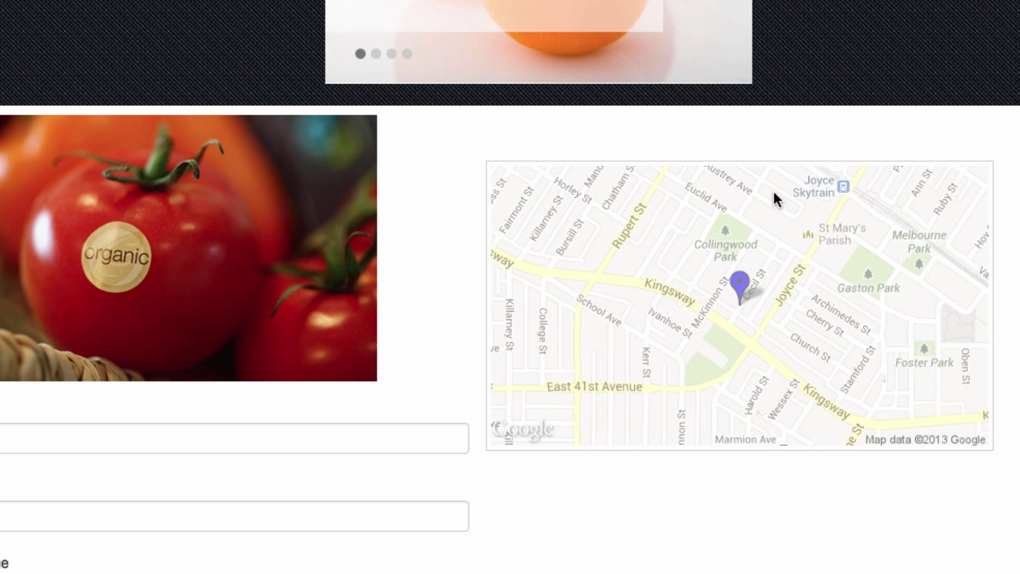
{"action": "left_click", "coordinate": [778, 222]}
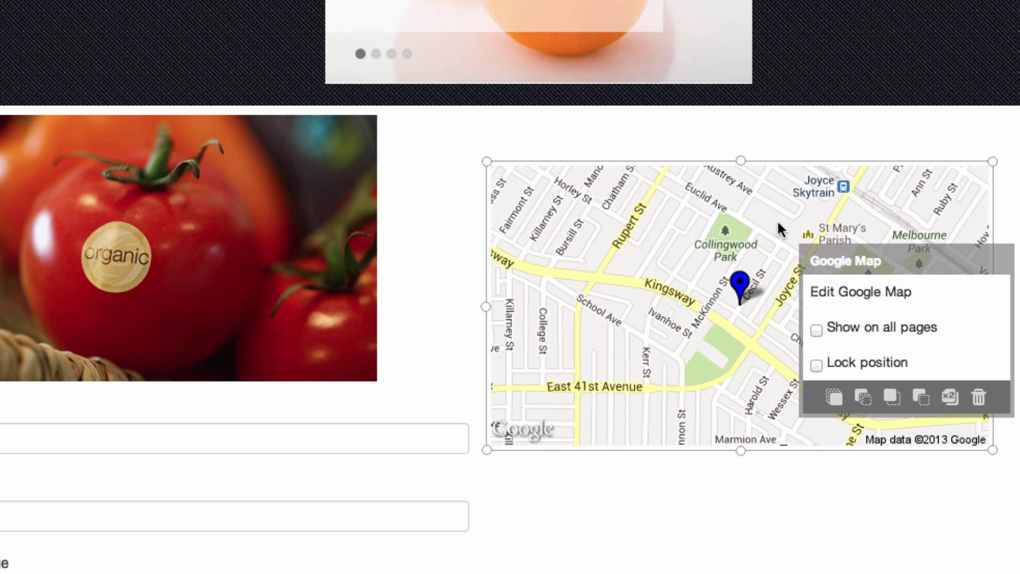
{"action": "left_click", "coordinate": [778, 223]}
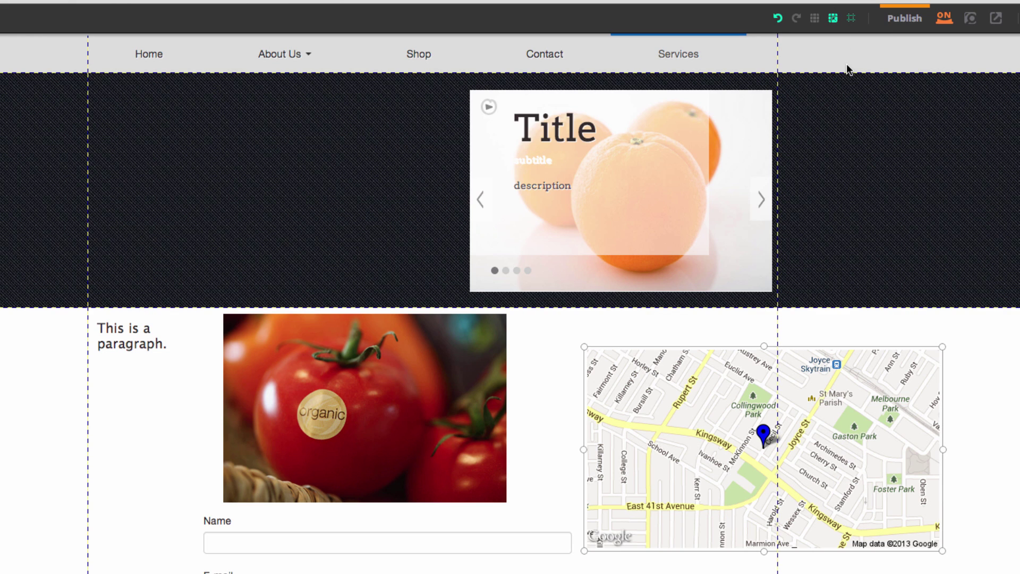
Move the carousel left and the tomato image into the banner, then undo the image's last resize.
{"action": "left_click_drag", "start_coordinate": [723, 176], "coordinate": [341, 184]}
{"action": "left_click_drag", "start_coordinate": [405, 340], "coordinate": [659, 147]}
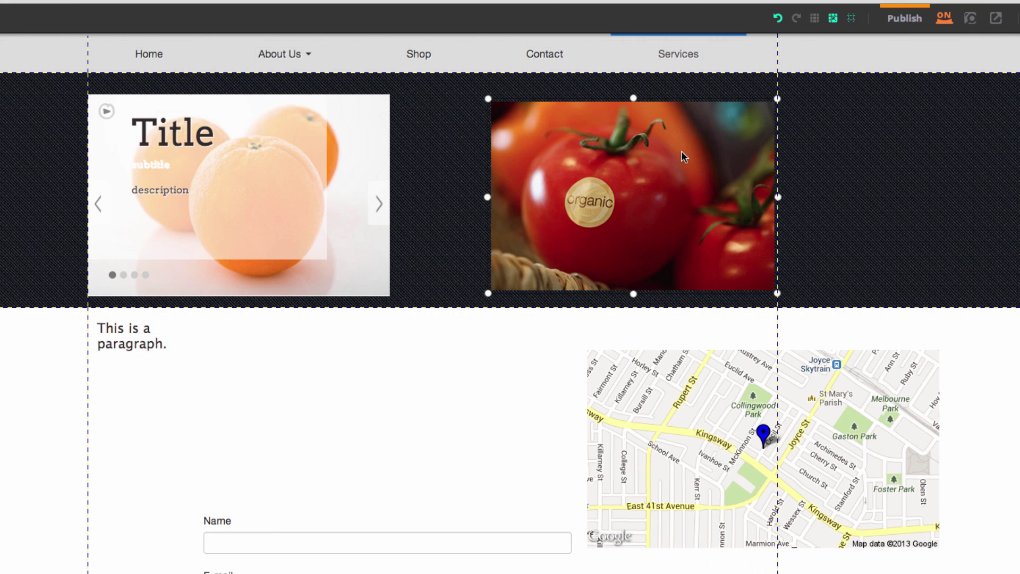
{"action": "left_click_drag", "start_coordinate": [26, 97], "coordinate": [952, 572]}
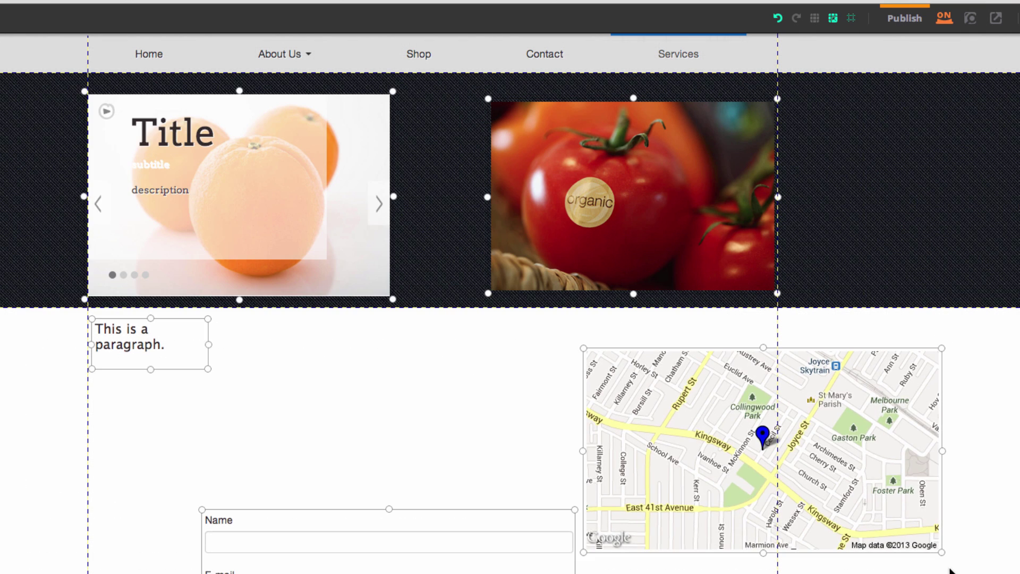
{"action": "left_click_drag", "start_coordinate": [830, 499], "coordinate": [892, 479]}
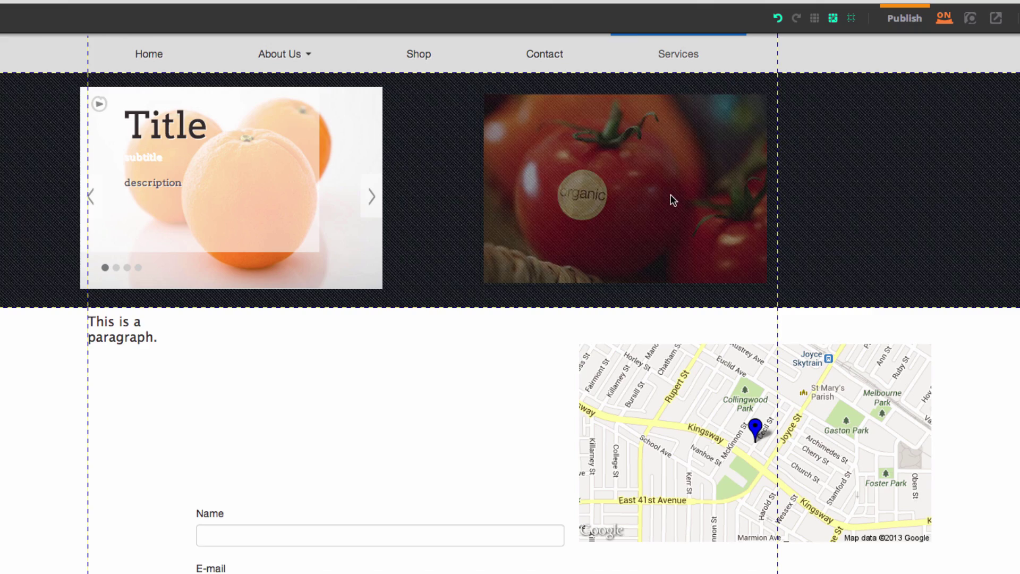
{"action": "left_click", "coordinate": [736, 209]}
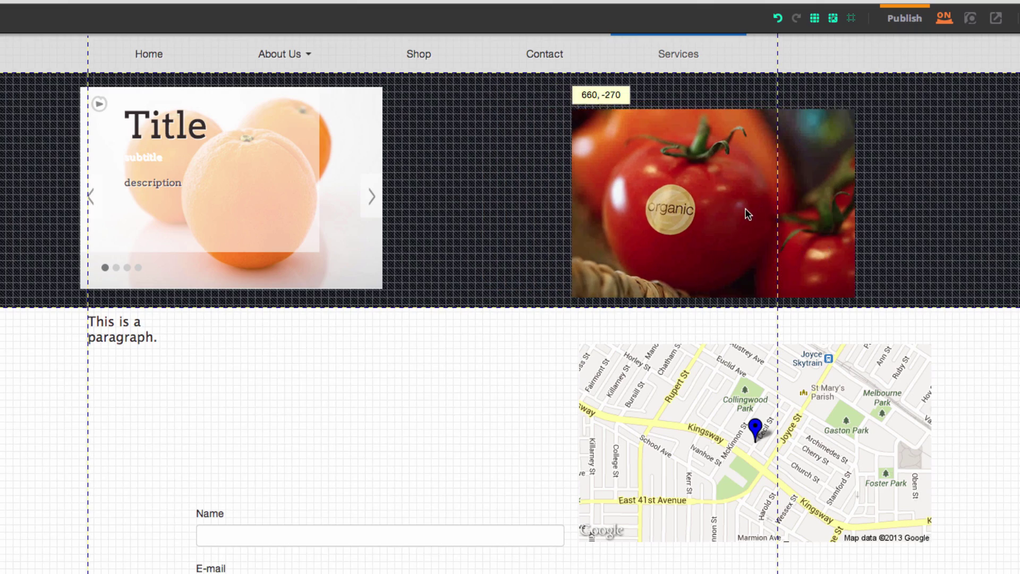
{"action": "left_click", "coordinate": [776, 25]}
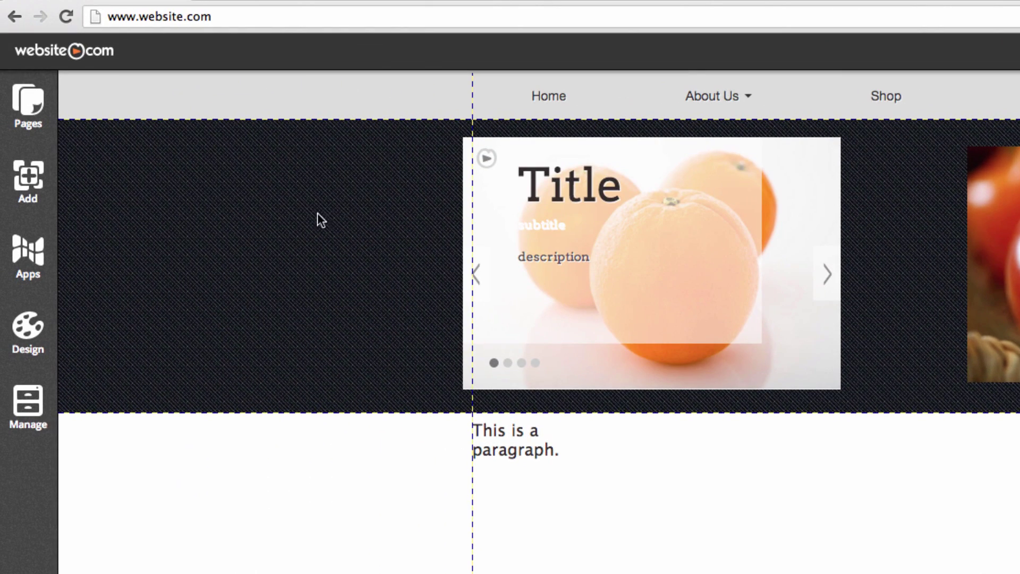
Delete the Services page, leaving Home, About Us, Shop and Contact.
{"action": "left_click", "coordinate": [42, 139]}
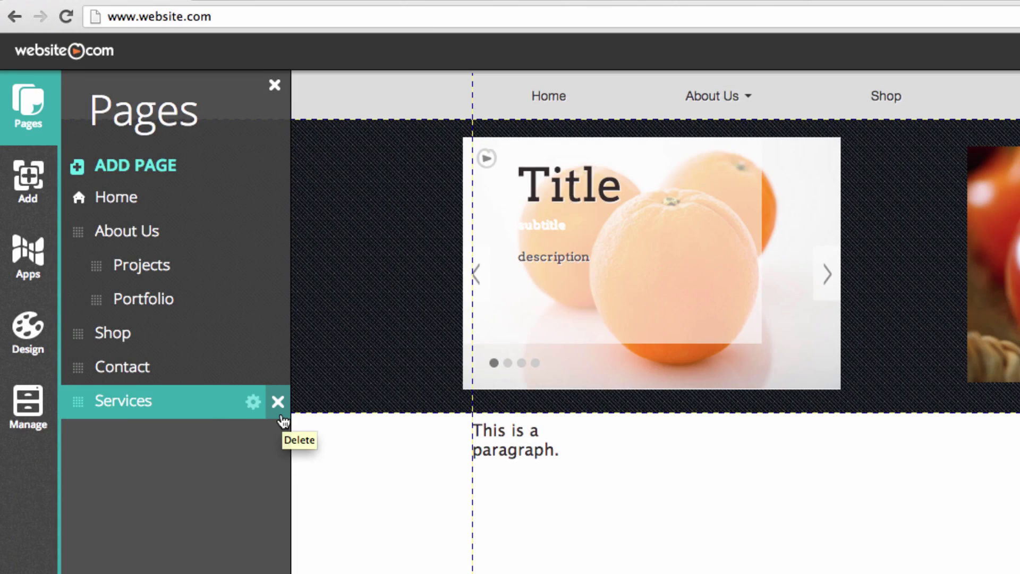
{"action": "left_click", "coordinate": [278, 401]}
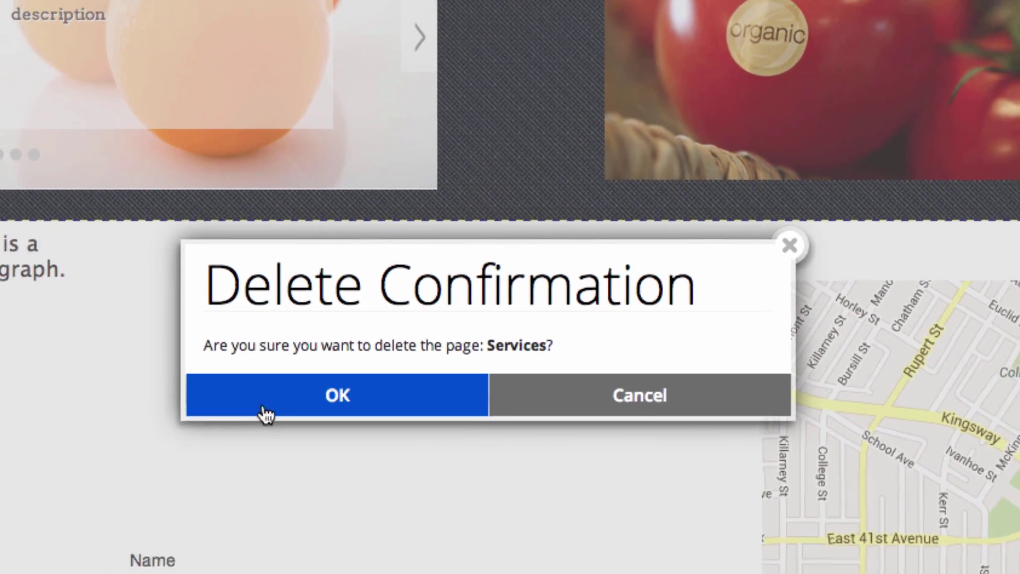
{"action": "left_click", "coordinate": [265, 415]}
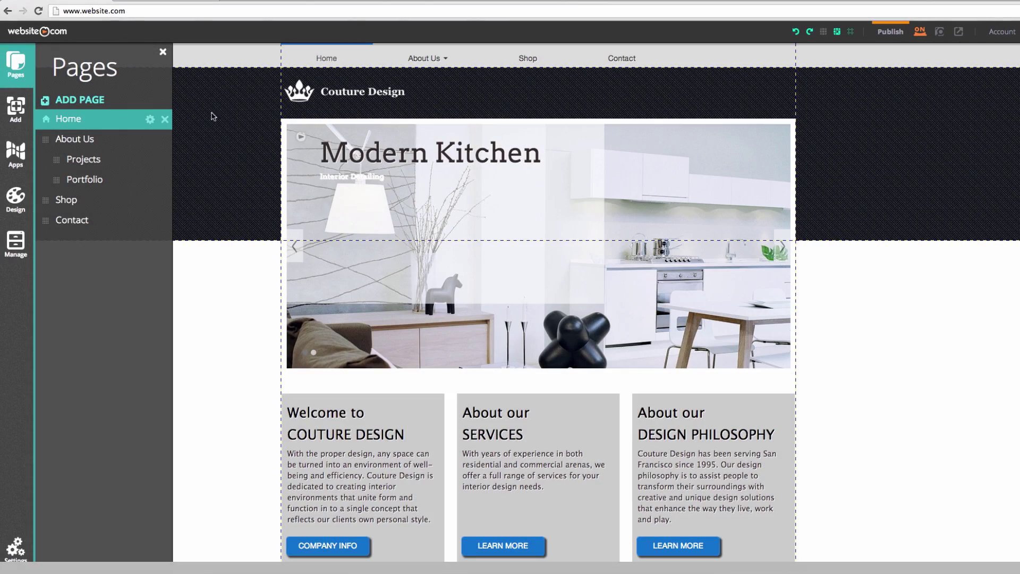
{"action": "left_click", "coordinate": [163, 52]}
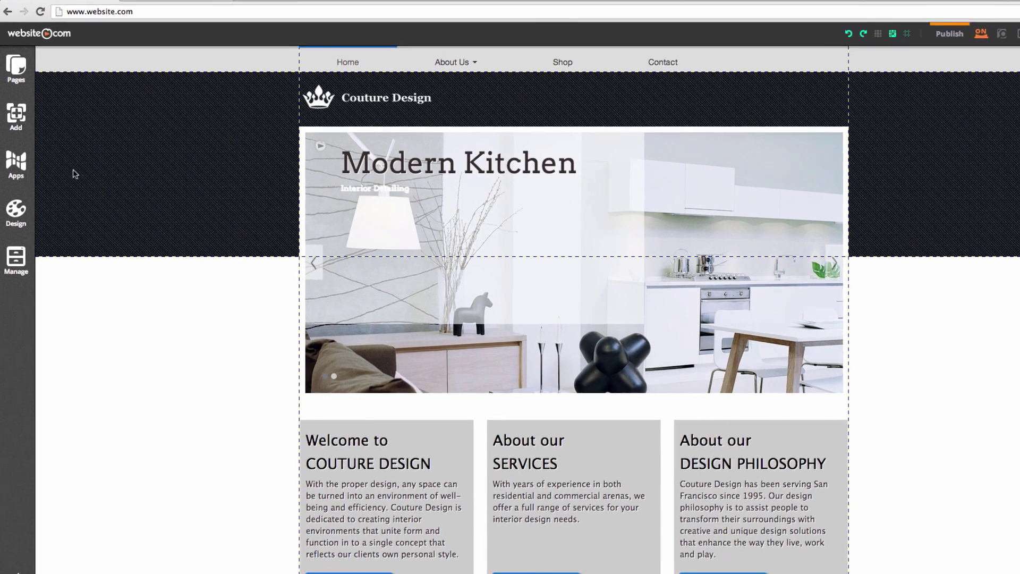
{"action": "left_click", "coordinate": [24, 197]}
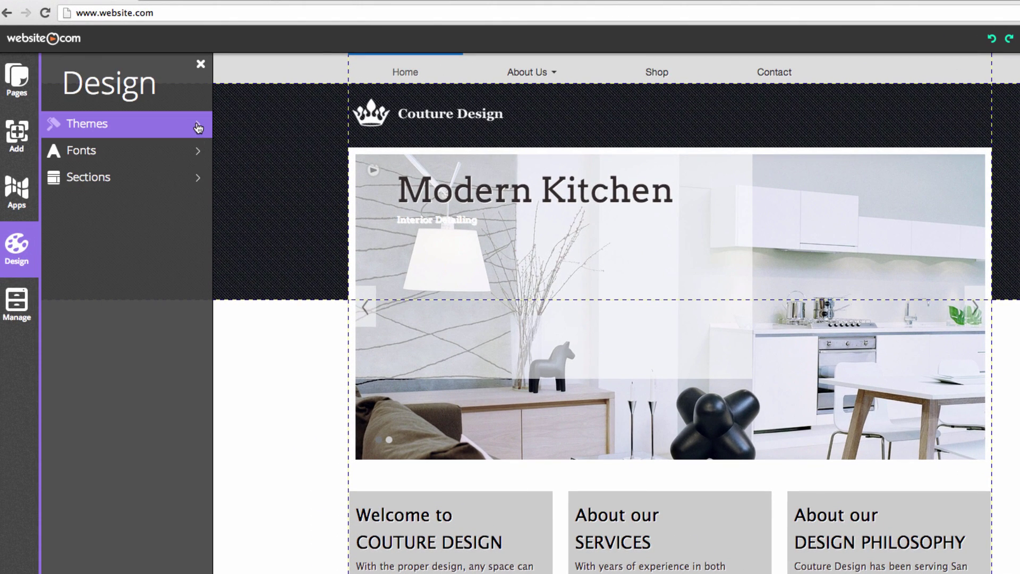
Browse the Themes and Fonts previews in the Design panel, then view section background options.
{"action": "left_click", "coordinate": [198, 128]}
{"action": "scroll", "coordinate": [204, 200], "scroll_direction": "down", "scroll_amount": 15}
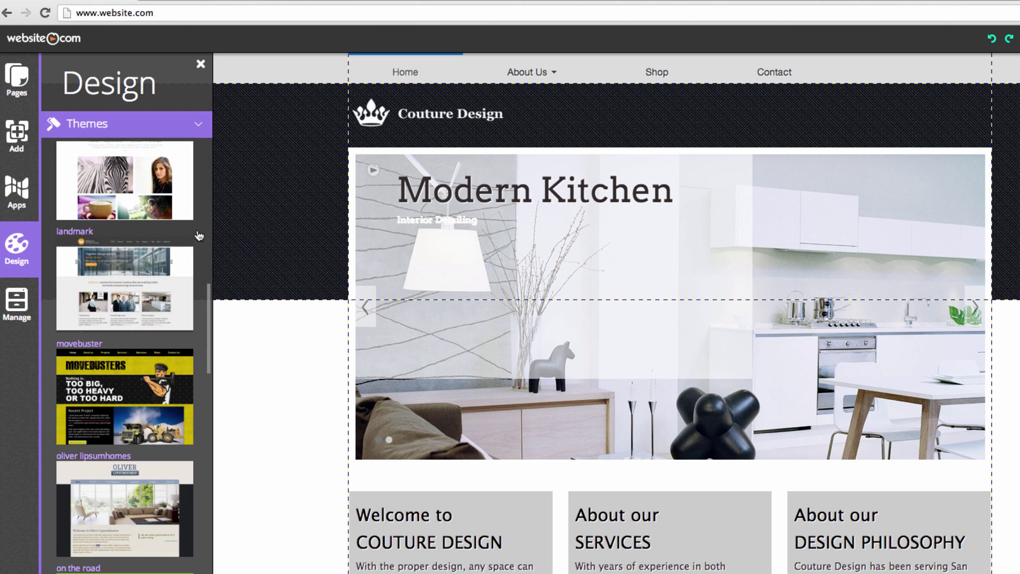
{"action": "left_click", "coordinate": [198, 128]}
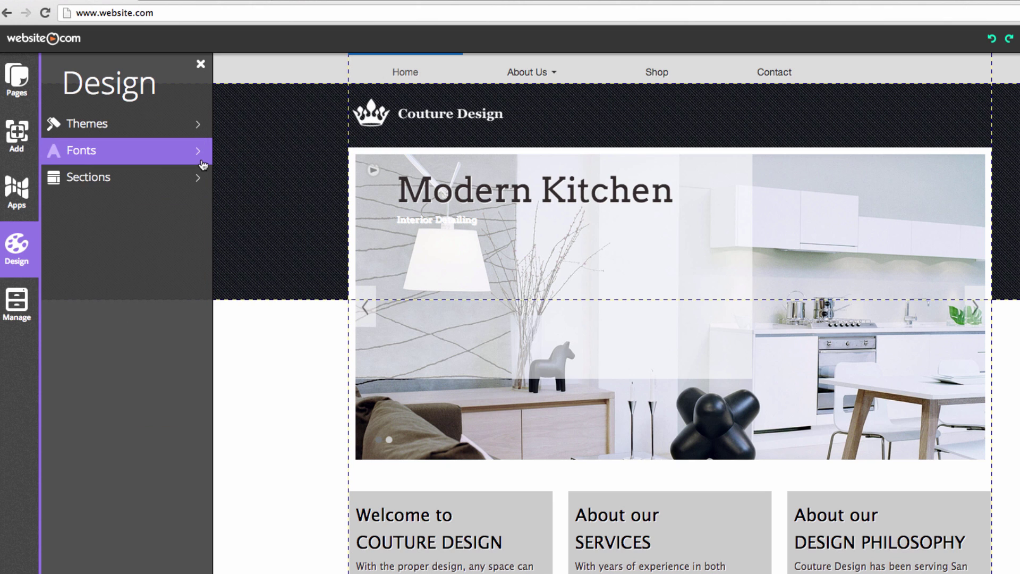
{"action": "left_click", "coordinate": [202, 159]}
{"action": "scroll", "coordinate": [194, 234], "scroll_direction": "down", "scroll_amount": 8}
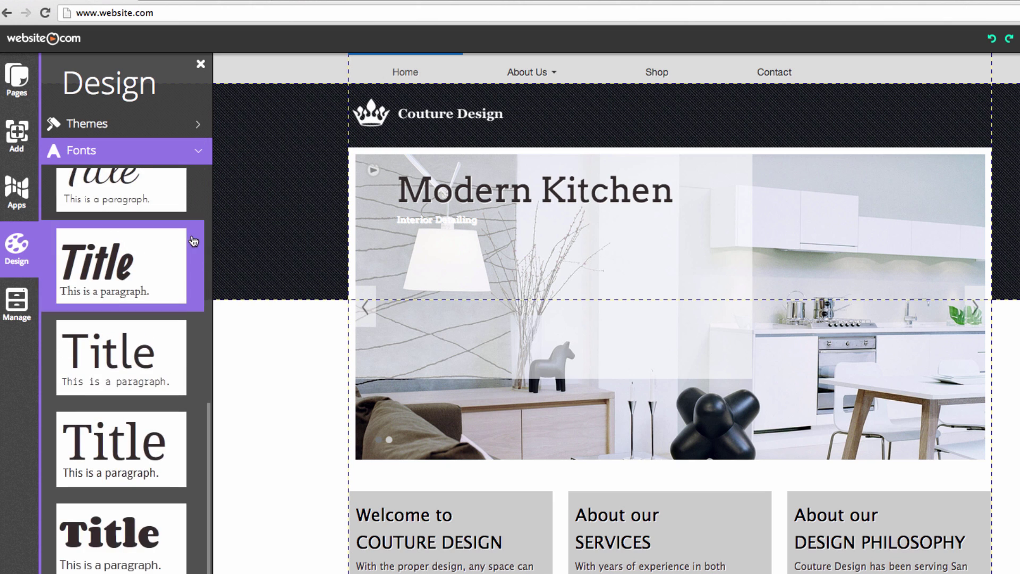
{"action": "left_click", "coordinate": [198, 150]}
{"action": "left_click", "coordinate": [199, 177]}
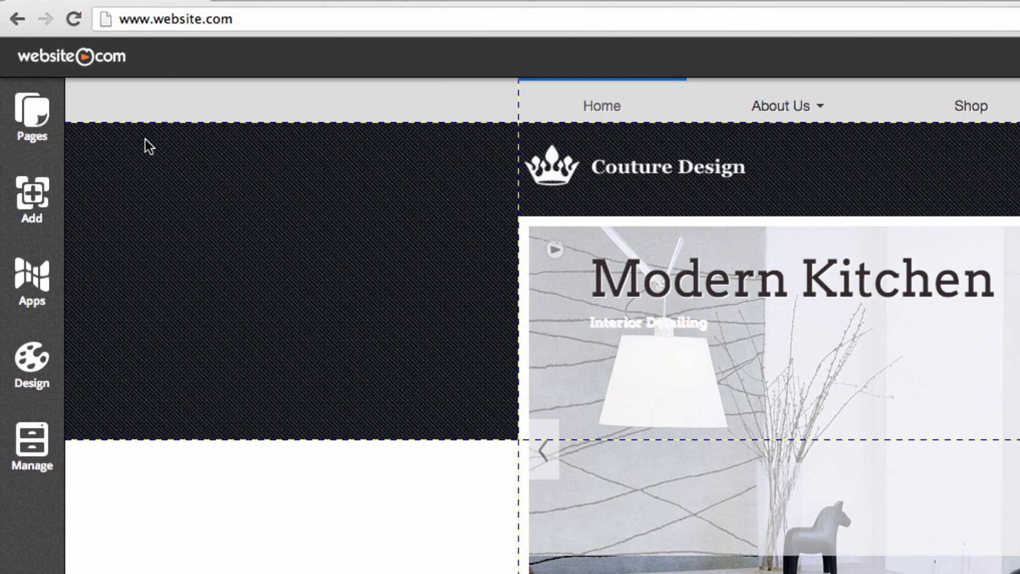
Add a top-level page named Home Page using the Home #2 layout.
{"action": "left_click", "coordinate": [55, 144]}
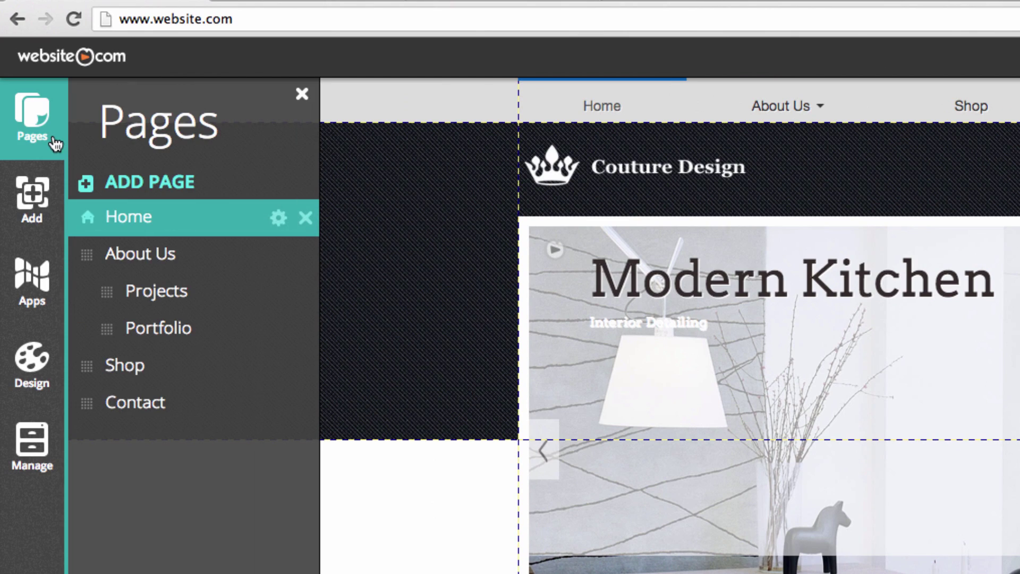
{"action": "left_click", "coordinate": [187, 181]}
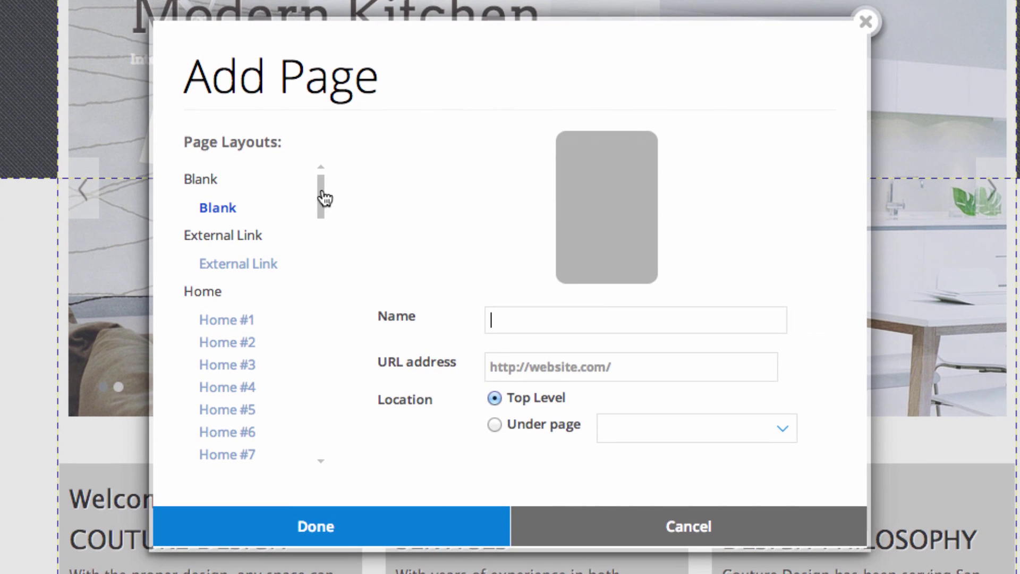
{"action": "mouse_move", "coordinate": [323, 198]}
{"action": "left_mouse_down"}
{"action": "mouse_move", "coordinate": [314, 426]}
{"action": "mouse_move", "coordinate": [330, 194]}
{"action": "mouse_move", "coordinate": [323, 202]}
{"action": "left_mouse_up"}
{"action": "left_click", "coordinate": [251, 321]}
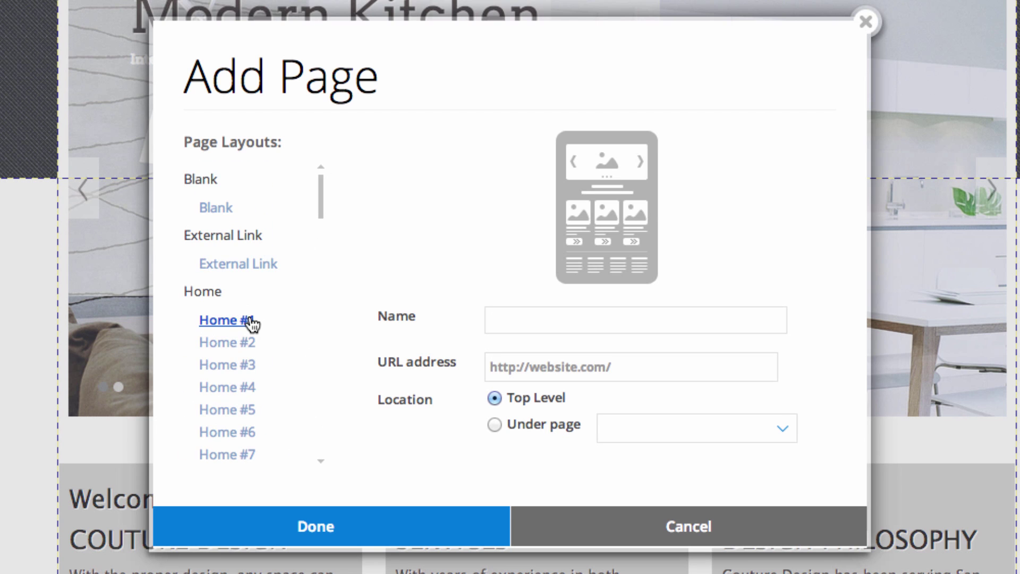
{"action": "left_click", "coordinate": [249, 346]}
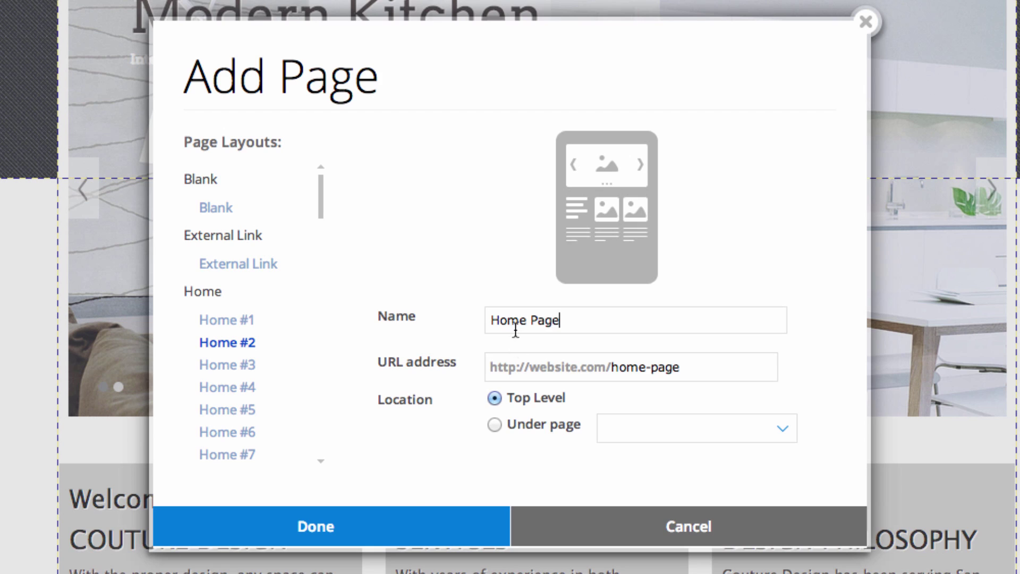
{"action": "left_click", "coordinate": [381, 529]}
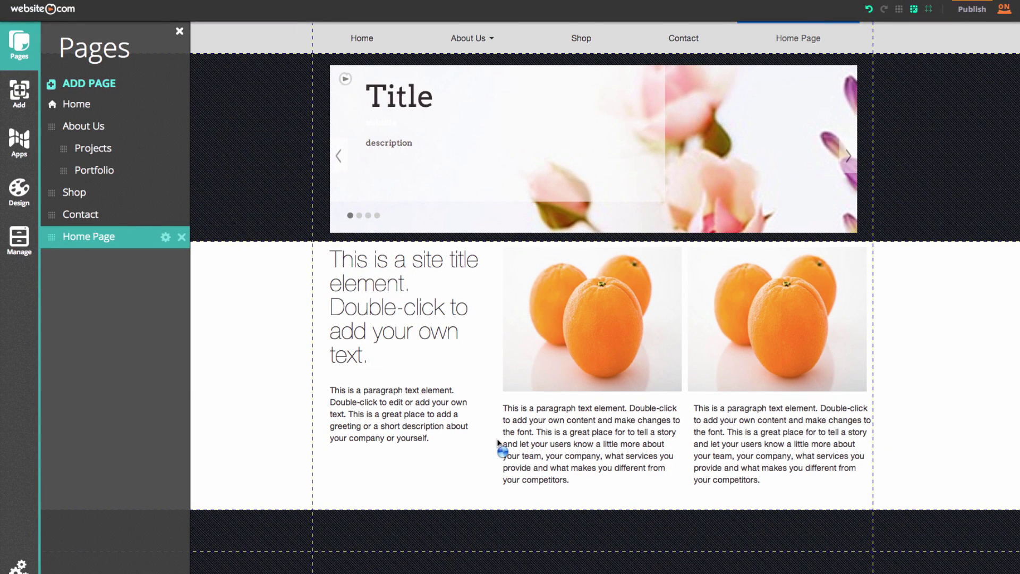
Start another new page and scroll the layouts down to the Calendar layout.
{"action": "left_click", "coordinate": [89, 83]}
{"action": "scroll", "coordinate": [462, 298], "scroll_direction": "down", "scroll_amount": 10}
{"action": "scroll", "coordinate": [463, 303], "scroll_direction": "down", "scroll_amount": 5}
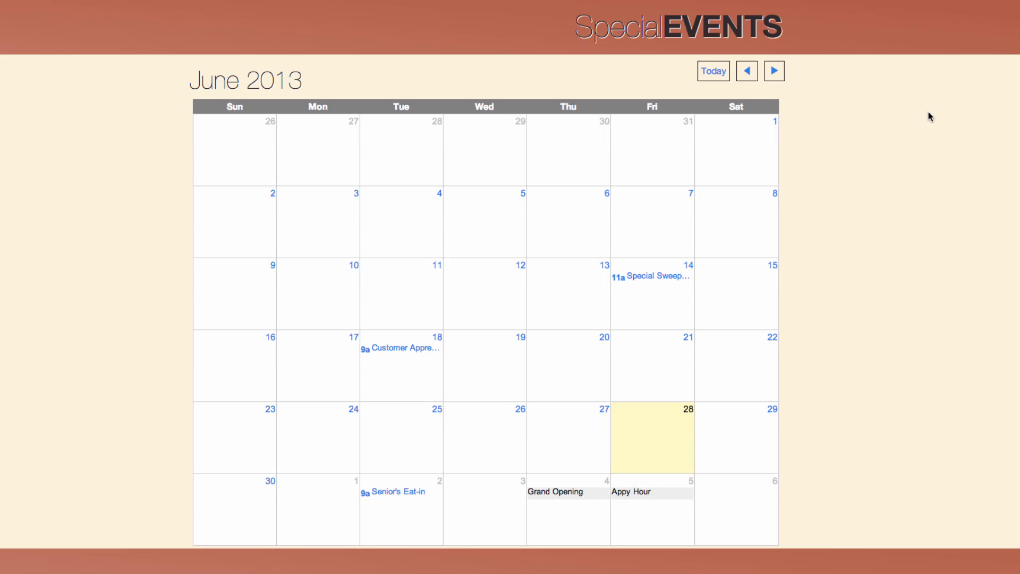
Advance the Special Events calendar from June to July 2013.
{"action": "left_click", "coordinate": [776, 72]}
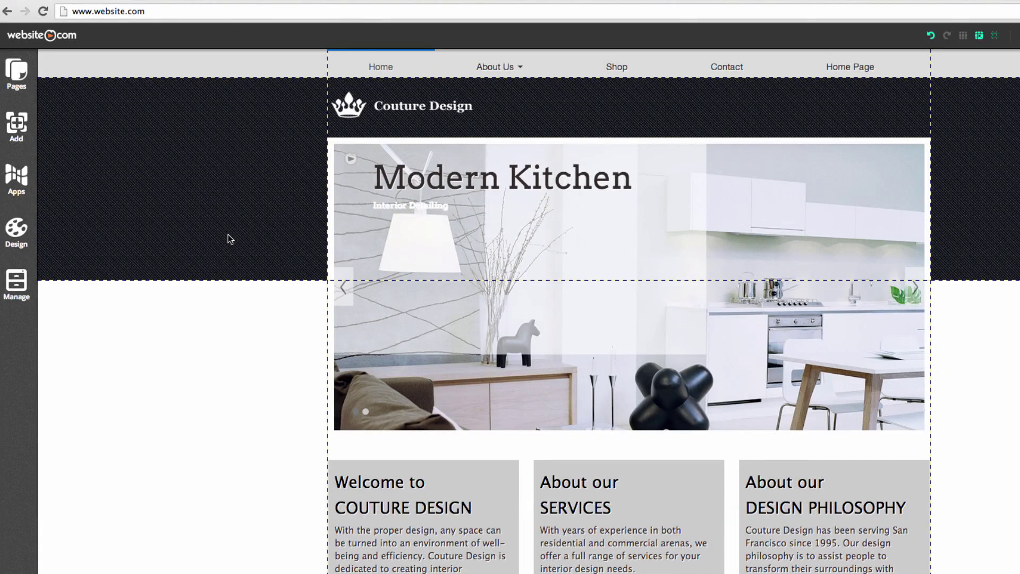
Turn on password protection in the Shop page's settings from the Pages list.
{"action": "left_click", "coordinate": [18, 79]}
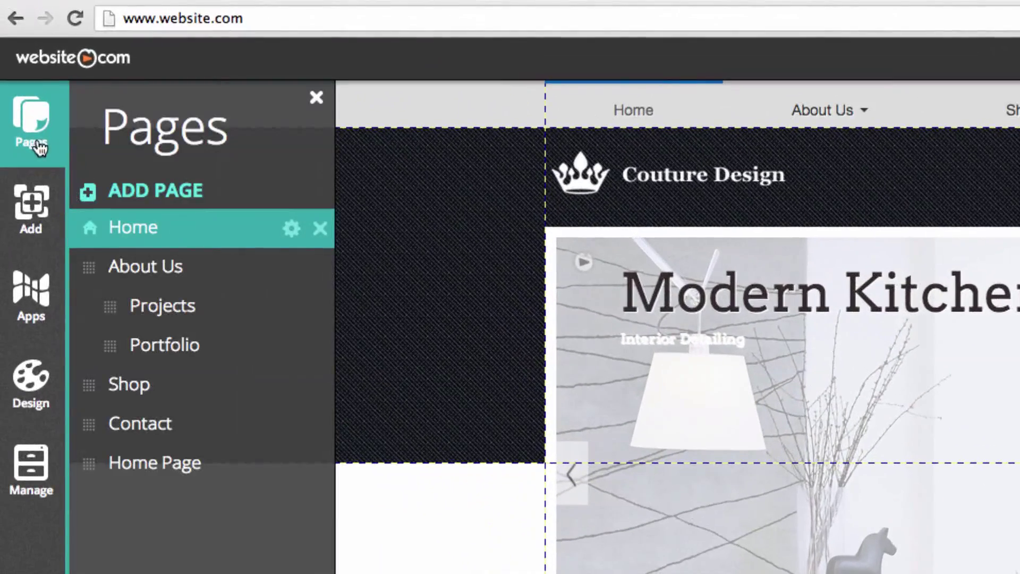
{"action": "mouse_move", "coordinate": [293, 319]}
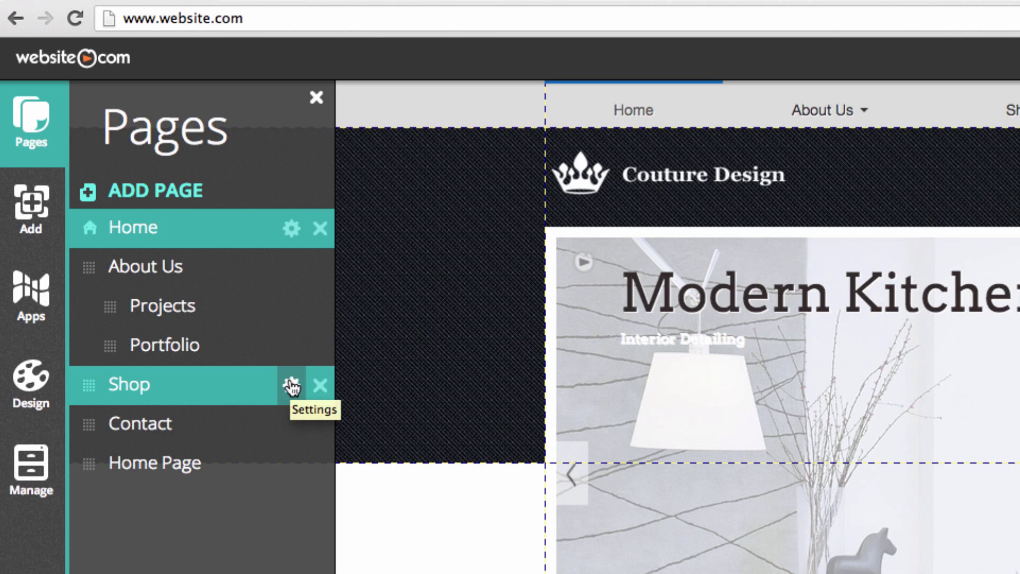
{"action": "left_click", "coordinate": [292, 386]}
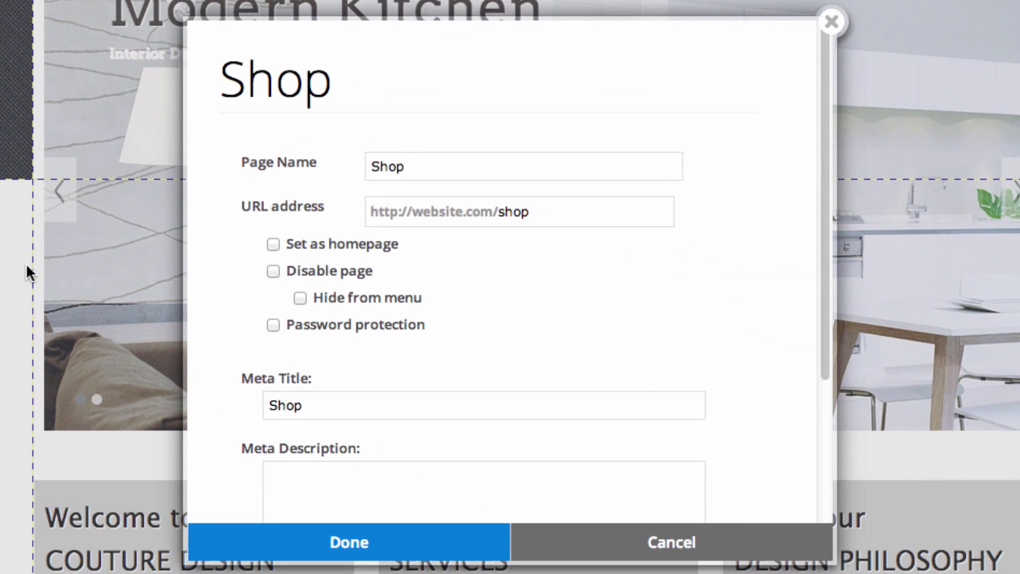
{"action": "left_click", "coordinate": [273, 325]}
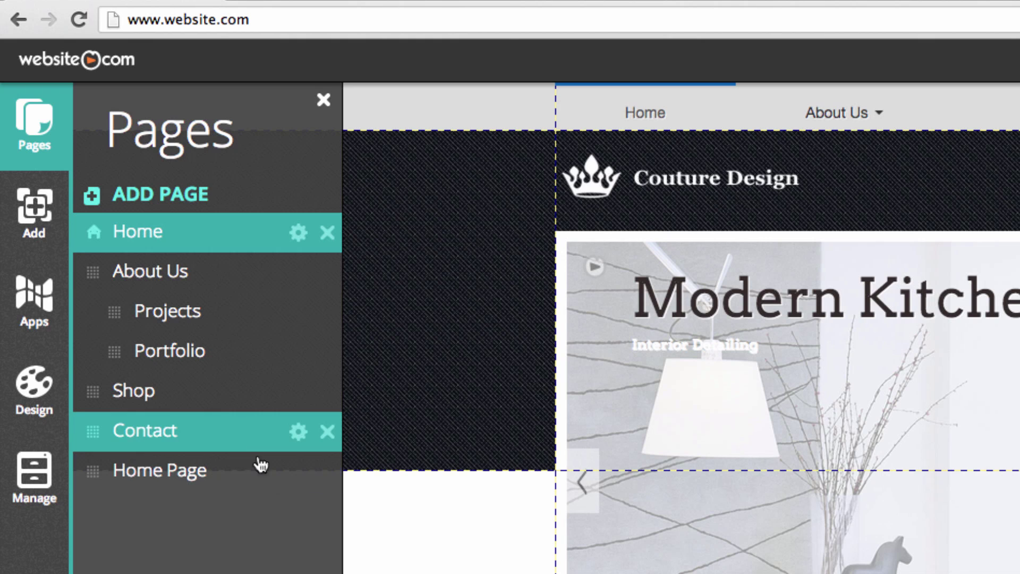
Drag the Contact page back to the top level, placing it after Home Page.
{"action": "left_click_drag", "start_coordinate": [95, 437], "coordinate": [179, 436]}
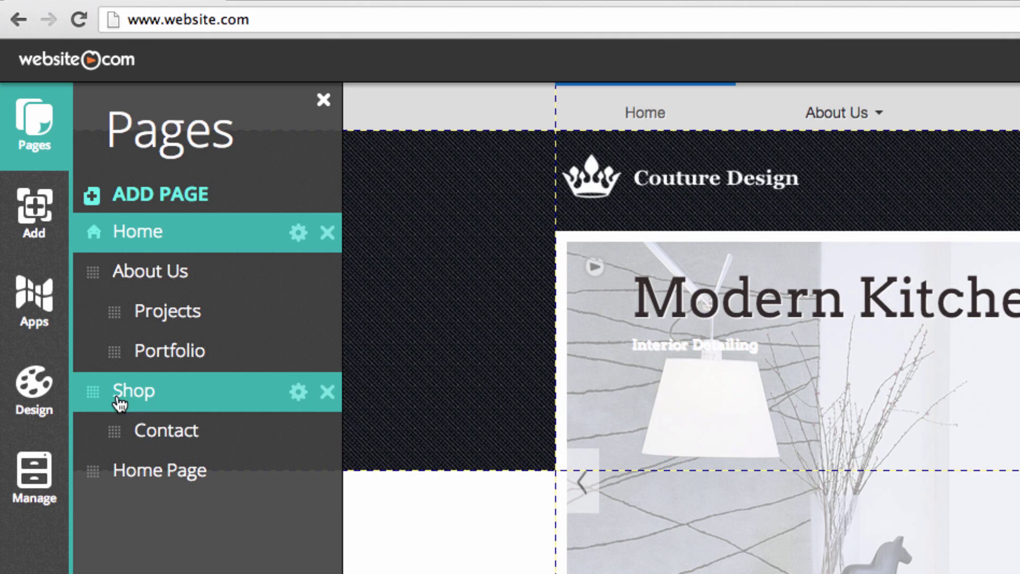
{"action": "left_click_drag", "start_coordinate": [92, 395], "coordinate": [91, 354]}
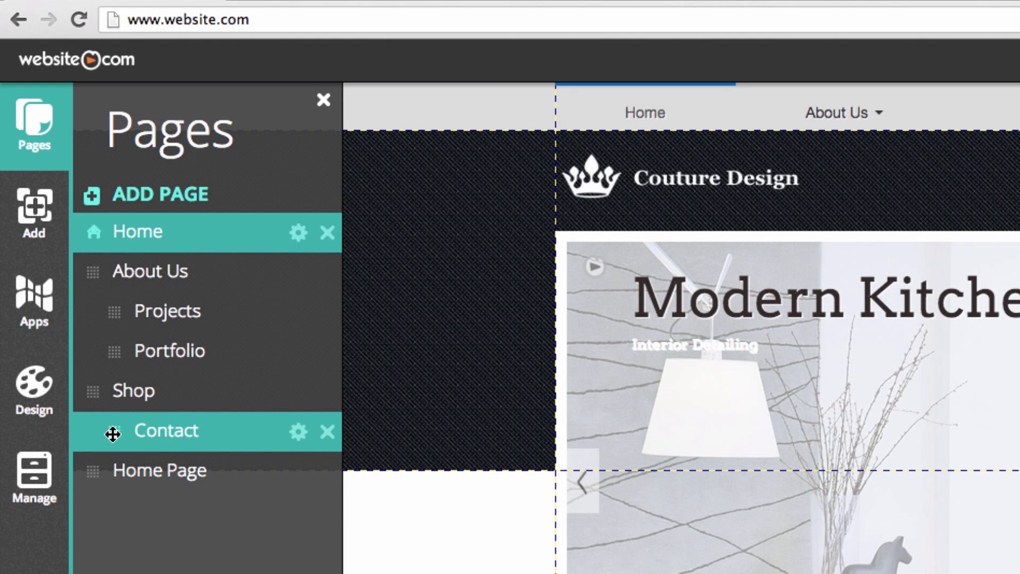
{"action": "left_click_drag", "start_coordinate": [113, 434], "coordinate": [90, 488]}
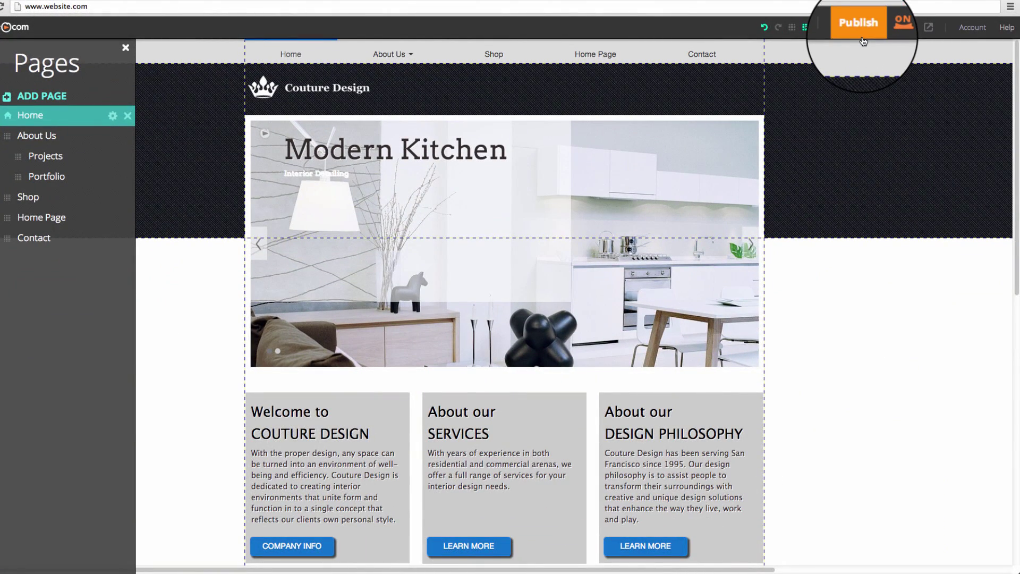
Close the Pages list and open the site's visitor statistics under Settings > Manage > Statistics.
{"action": "left_click", "coordinate": [126, 47]}
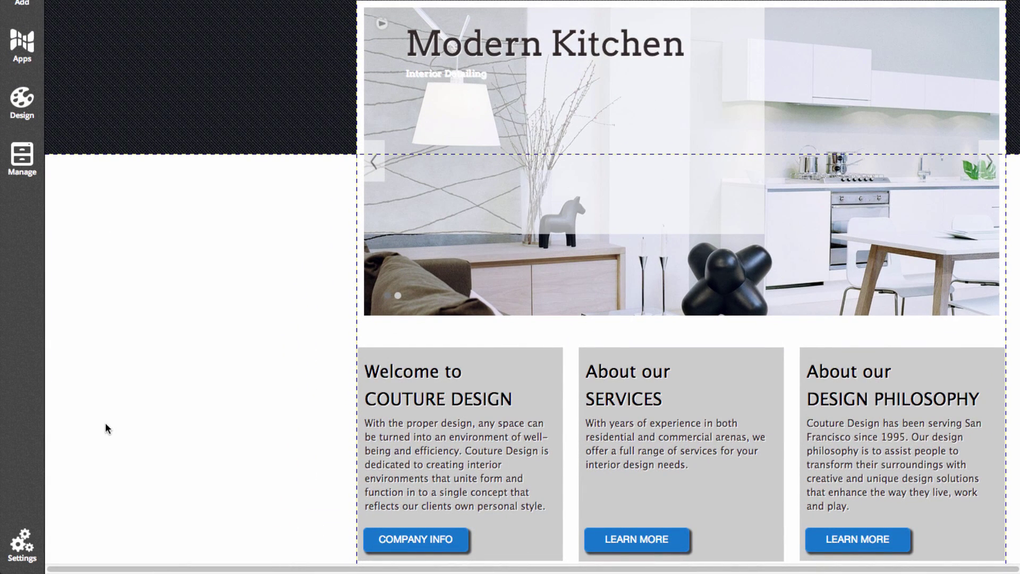
{"action": "left_click", "coordinate": [40, 536]}
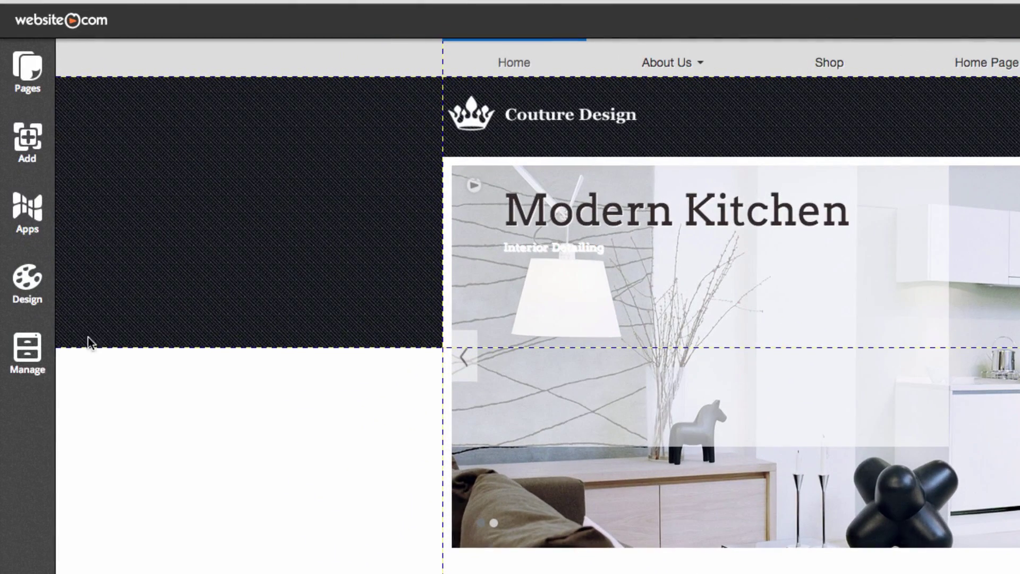
{"action": "left_click", "coordinate": [27, 351]}
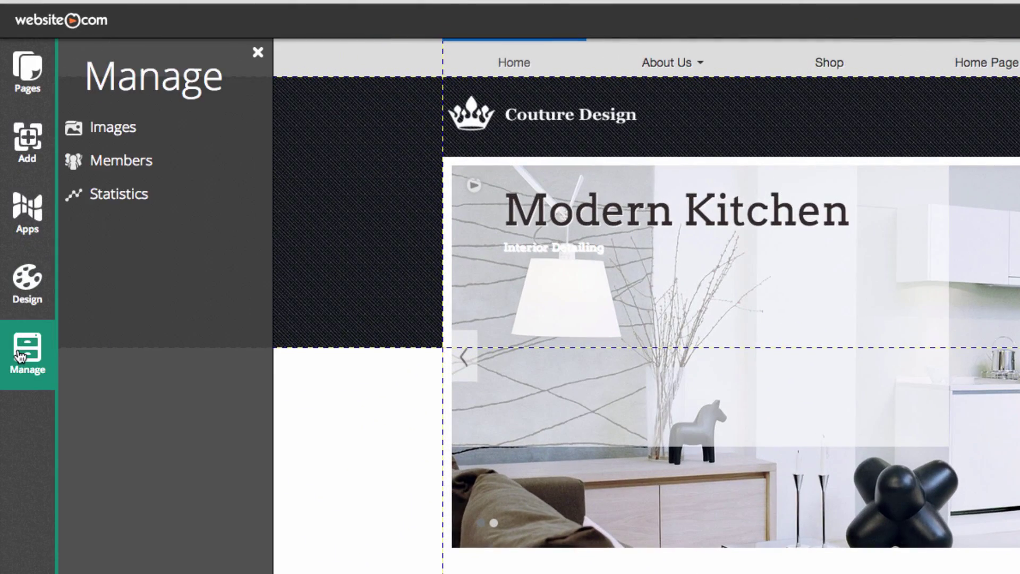
{"action": "left_click", "coordinate": [212, 207]}
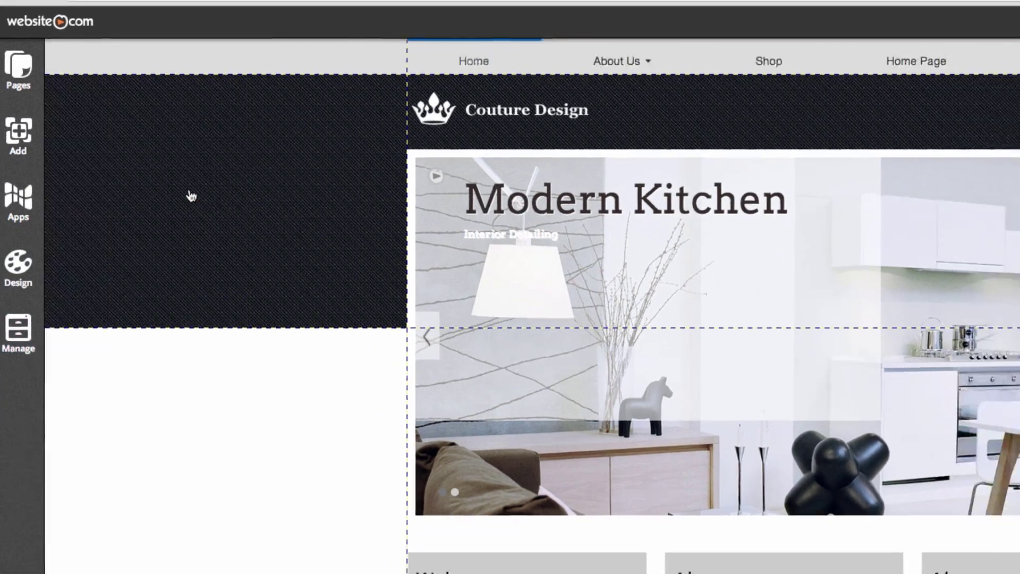